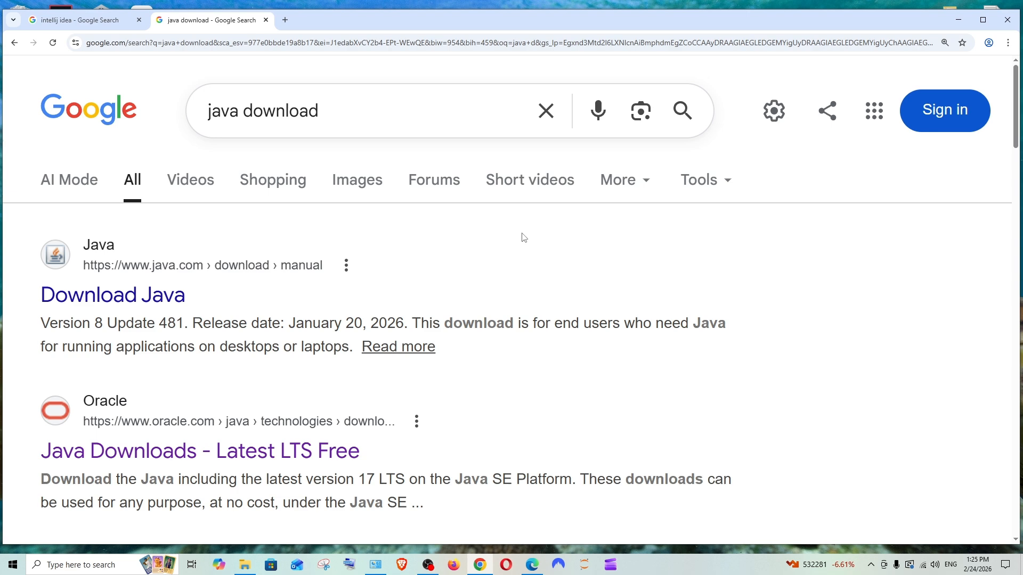
- Open Oracle's Java Downloads page from the "java download" search results
{"action": "left_click", "coordinate": [101, 20]}
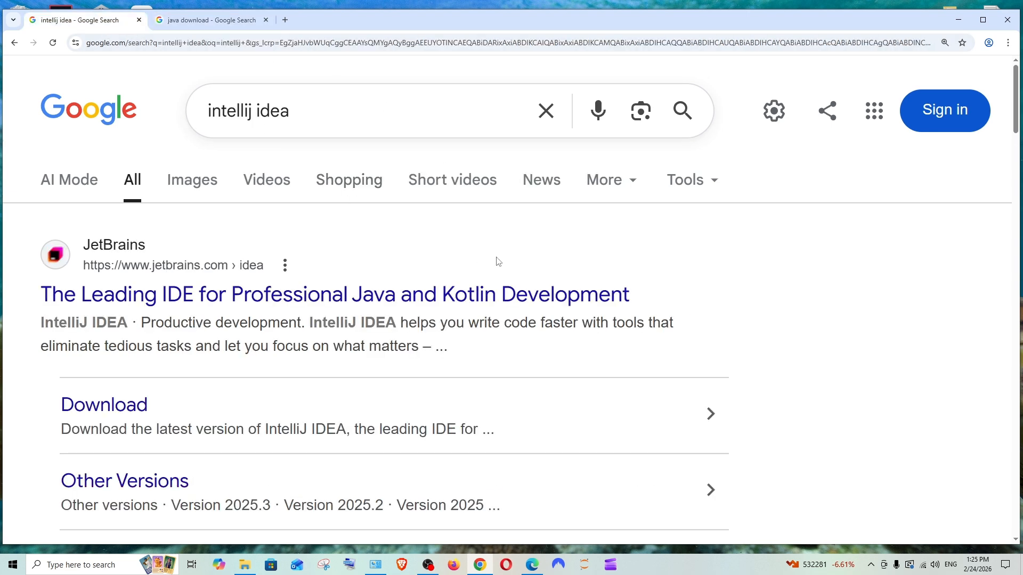
{"action": "left_click", "coordinate": [230, 24]}
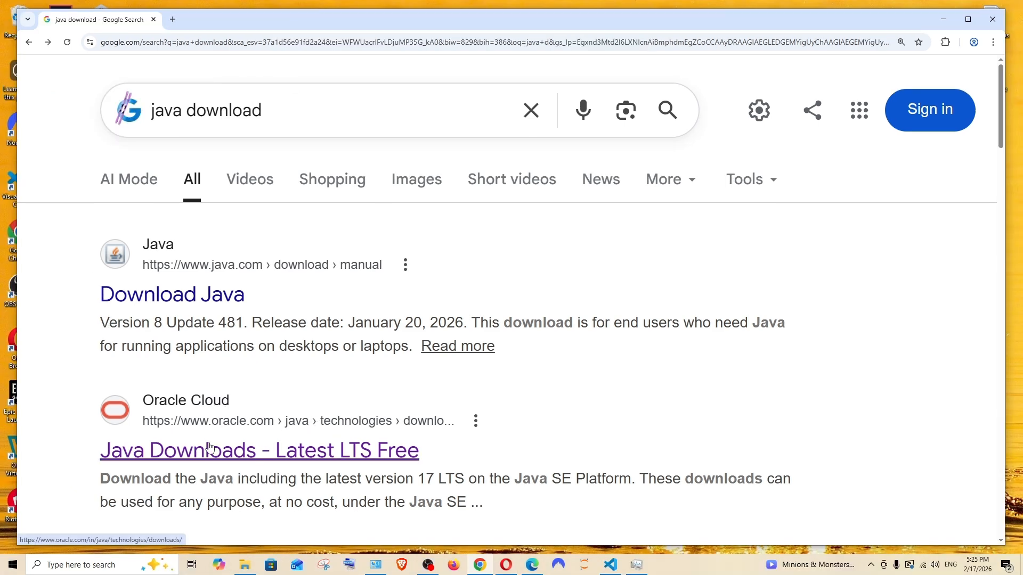
{"action": "left_click", "coordinate": [225, 454]}
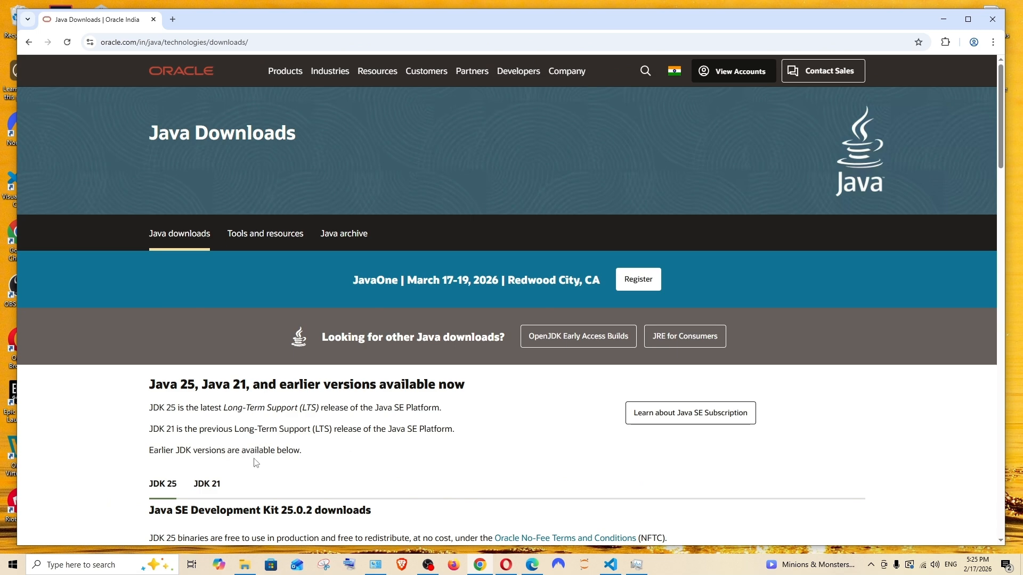
- Download the Windows x64 Installer (jdk-25_windows-x64_bin.exe) for JDK 25
{"action": "key", "text": "ctrl+plus"}
{"action": "scroll", "coordinate": [215, 368], "scroll_direction": "down", "scroll_amount": 3}
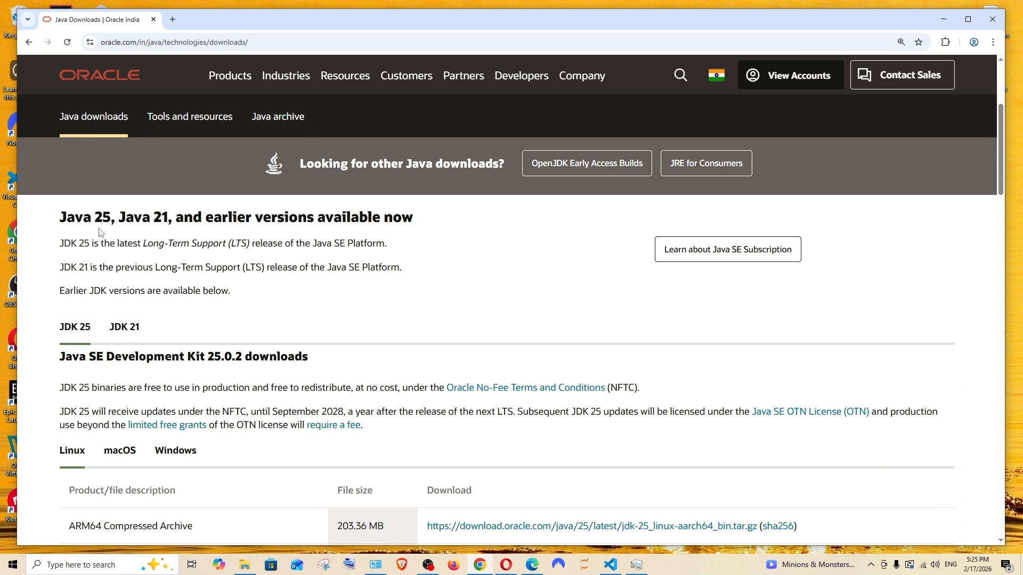
{"action": "scroll", "coordinate": [180, 380], "scroll_direction": "down", "scroll_amount": 3}
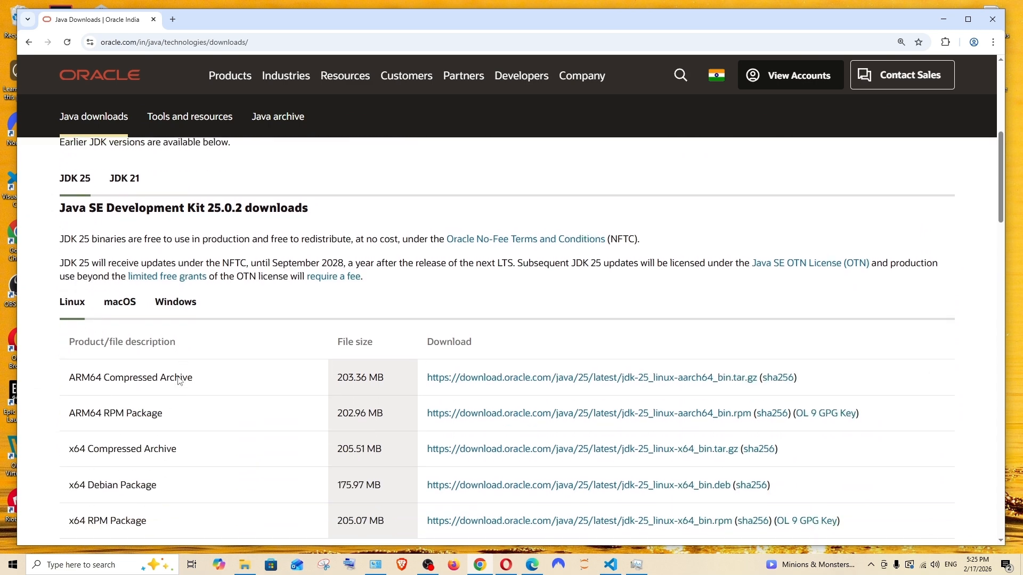
{"action": "scroll", "coordinate": [180, 381], "scroll_direction": "up", "scroll_amount": 1}
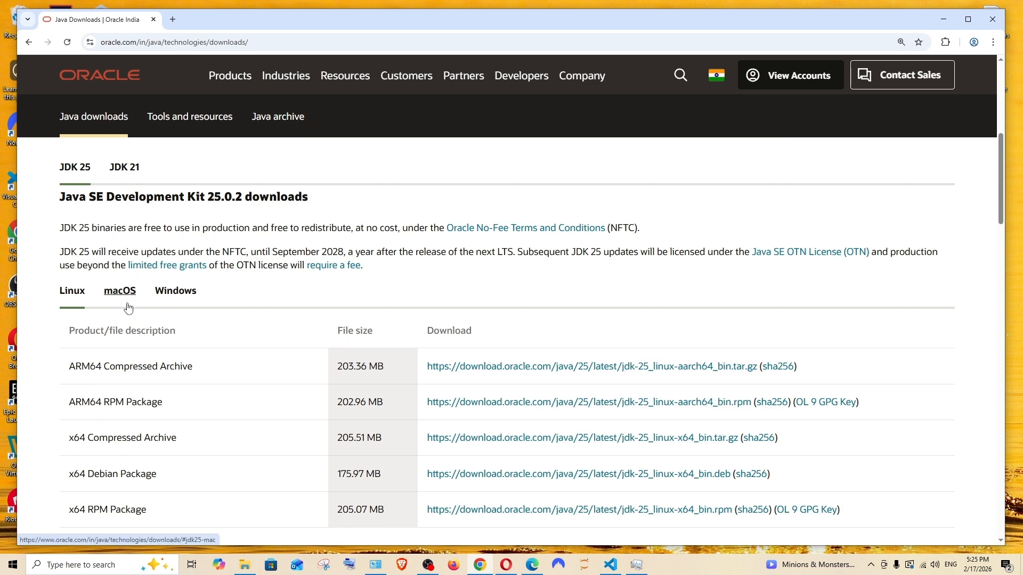
{"action": "left_click", "coordinate": [185, 304]}
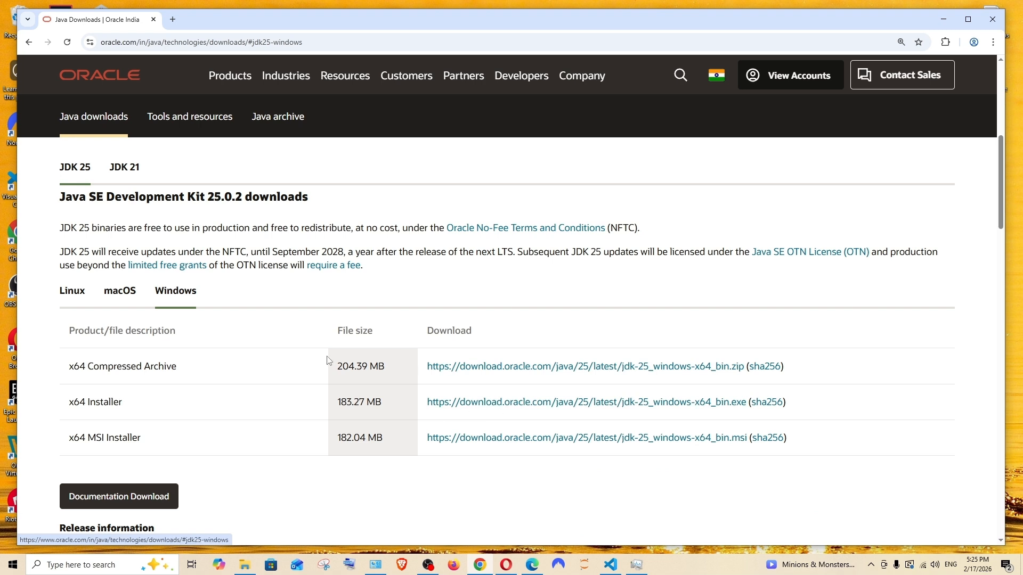
{"action": "left_click", "coordinate": [503, 403]}
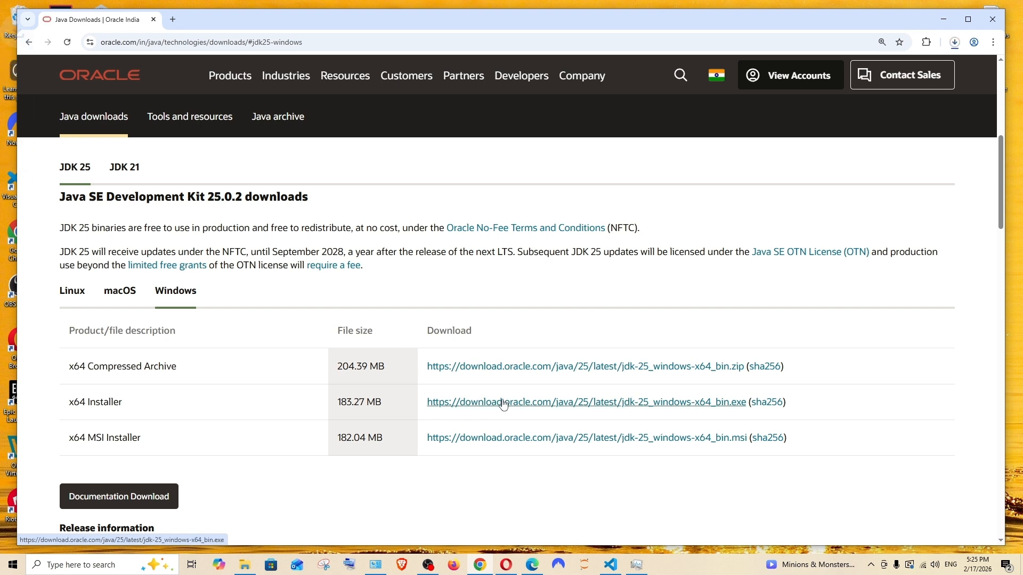
- Launch the downloaded jdk-25_windows-x64_bin.exe and advance the setup wizard to the destination folder choice
{"action": "left_click", "coordinate": [956, 48]}
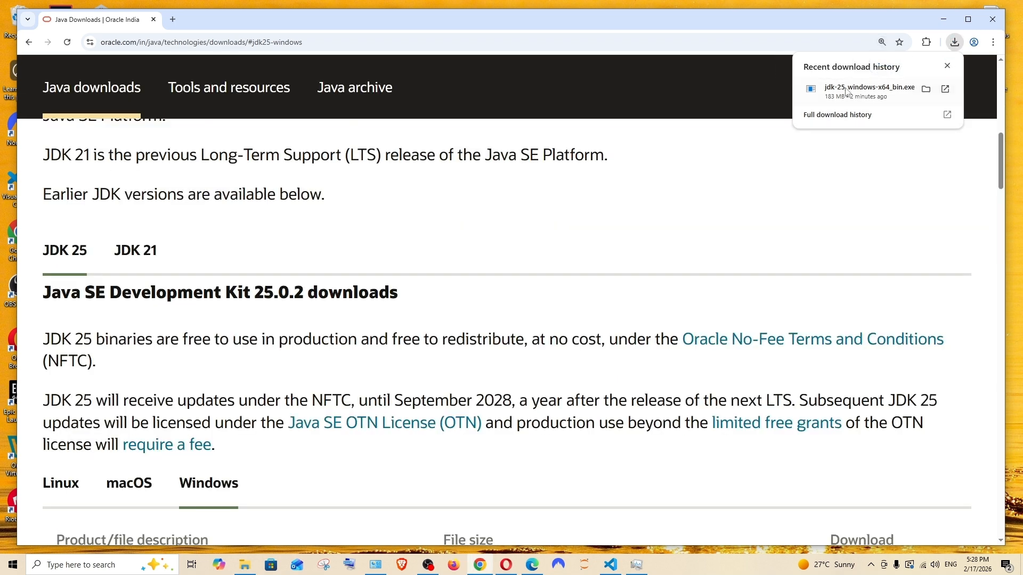
{"action": "left_click", "coordinate": [844, 93]}
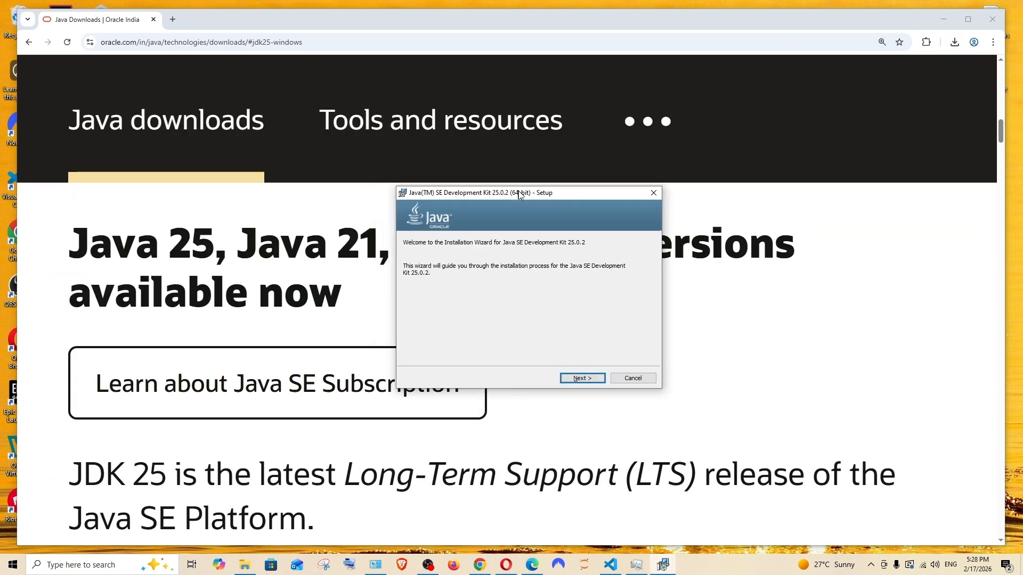
{"action": "left_click_drag", "start_coordinate": [520, 195], "coordinate": [532, 201]}
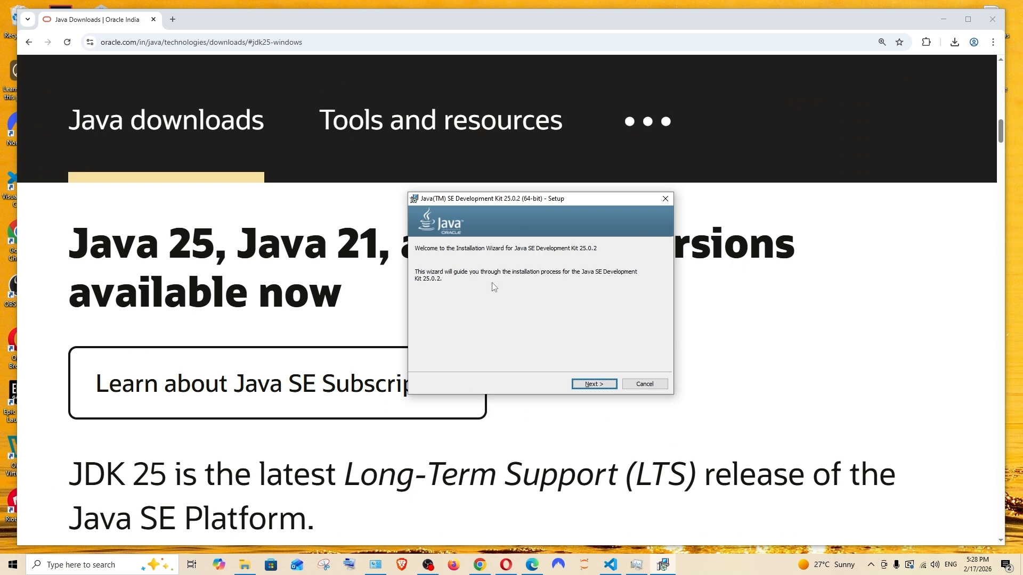
{"action": "left_click", "coordinate": [611, 389]}
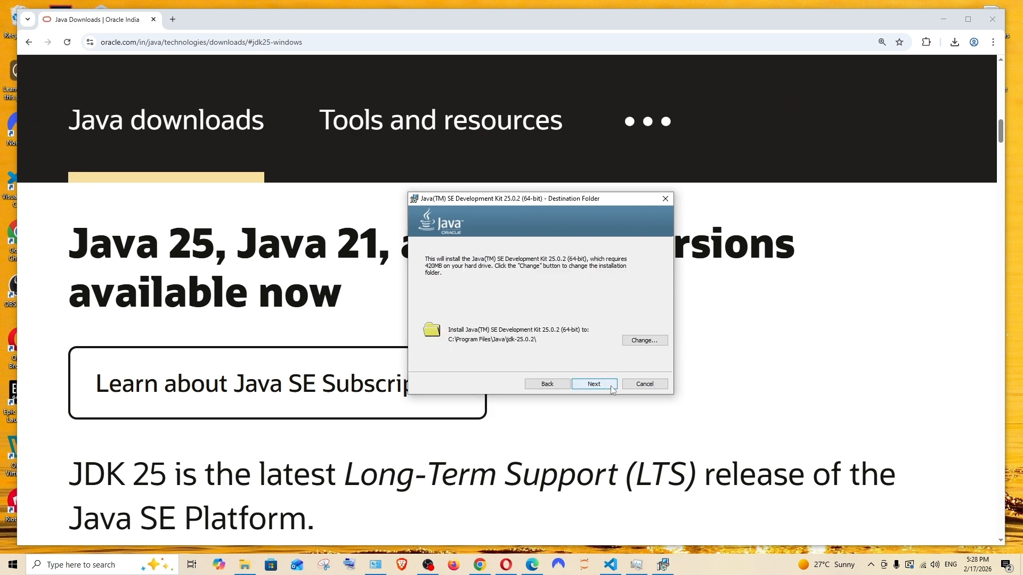
- Browse for a new install destination and create a folder named java on New Volume (D:)
{"action": "left_click_drag", "start_coordinate": [566, 202], "coordinate": [581, 207]}
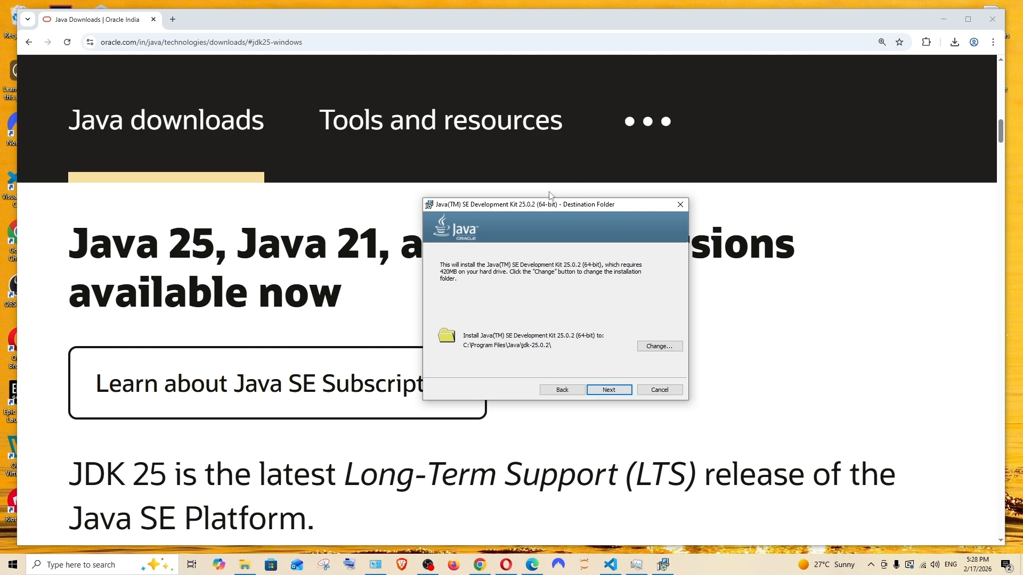
{"action": "left_click_drag", "start_coordinate": [550, 204], "coordinate": [560, 205]}
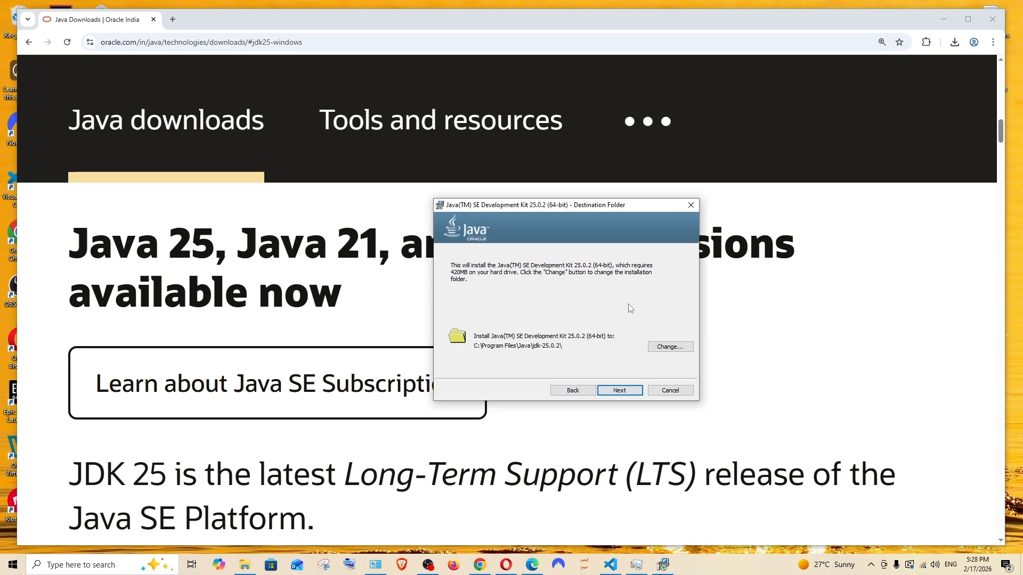
{"action": "left_click", "coordinate": [662, 349]}
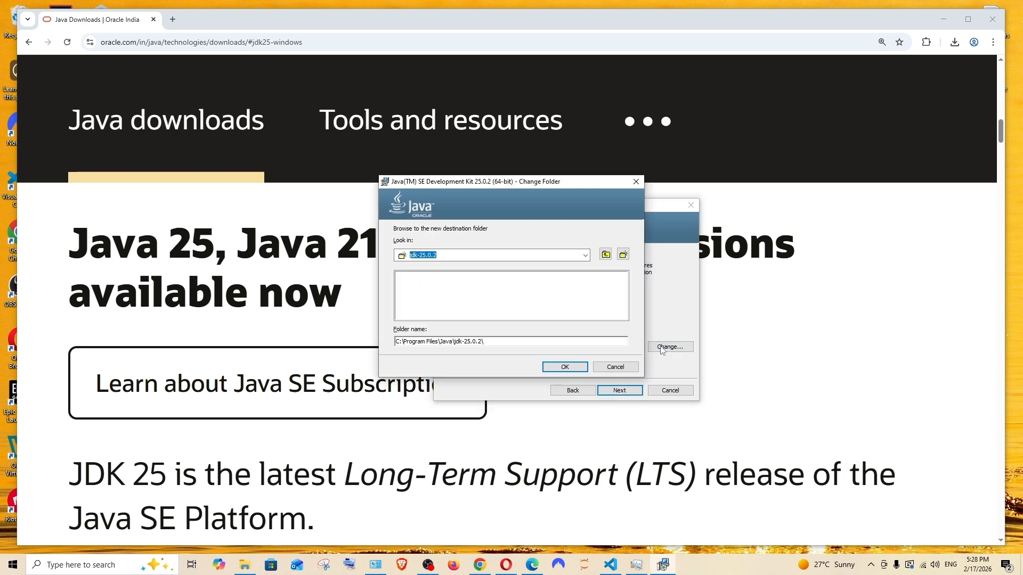
{"action": "left_click", "coordinate": [585, 256]}
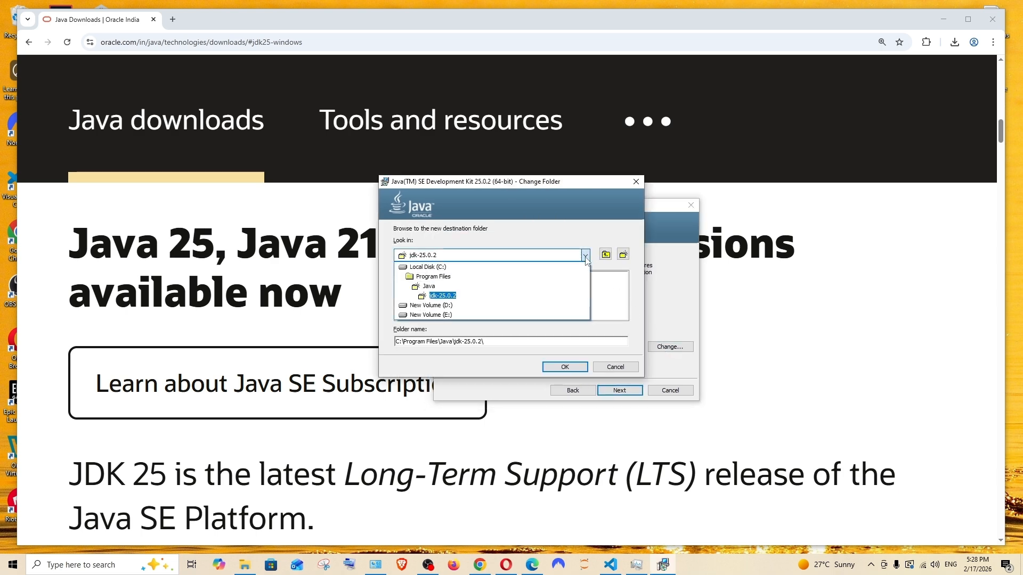
{"action": "left_click", "coordinate": [444, 306]}
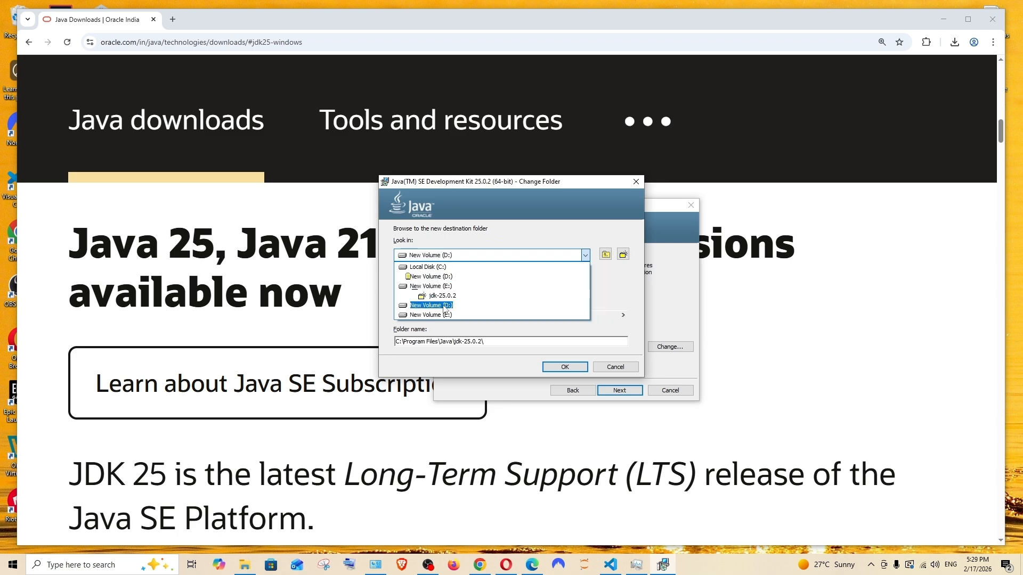
{"action": "left_click", "coordinate": [624, 255]}
{"action": "type", "text": "java"}
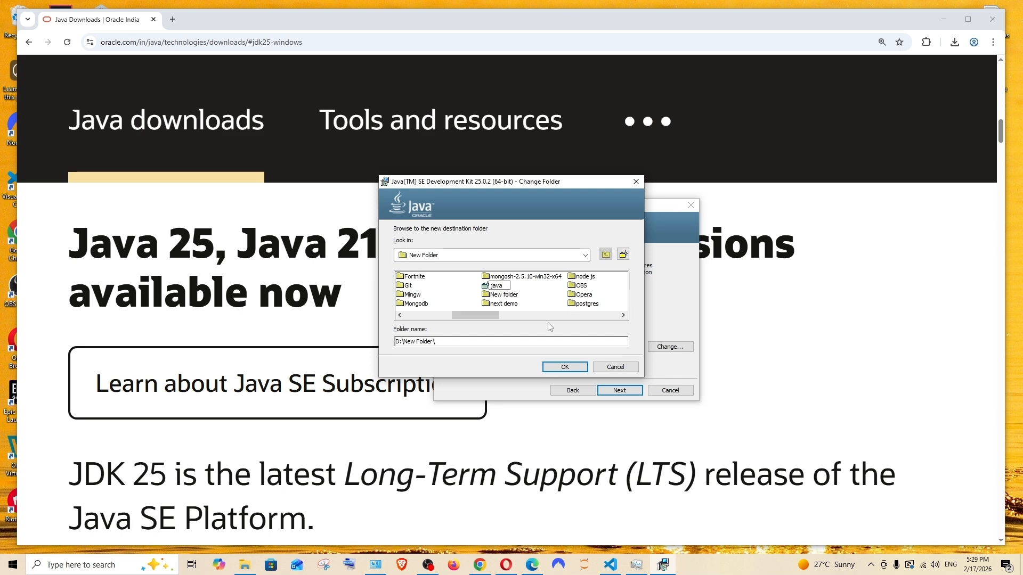
{"action": "key", "text": "Return"}
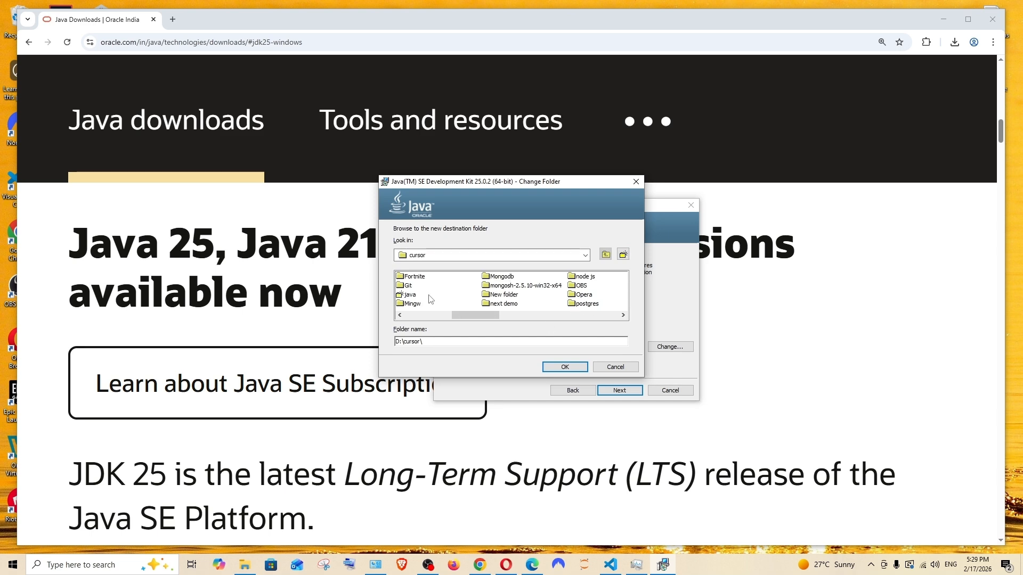
- Choose D:\java\ as the installation folder and start installing the JDK
{"action": "left_click", "coordinate": [413, 296]}
{"action": "left_click", "coordinate": [560, 371]}
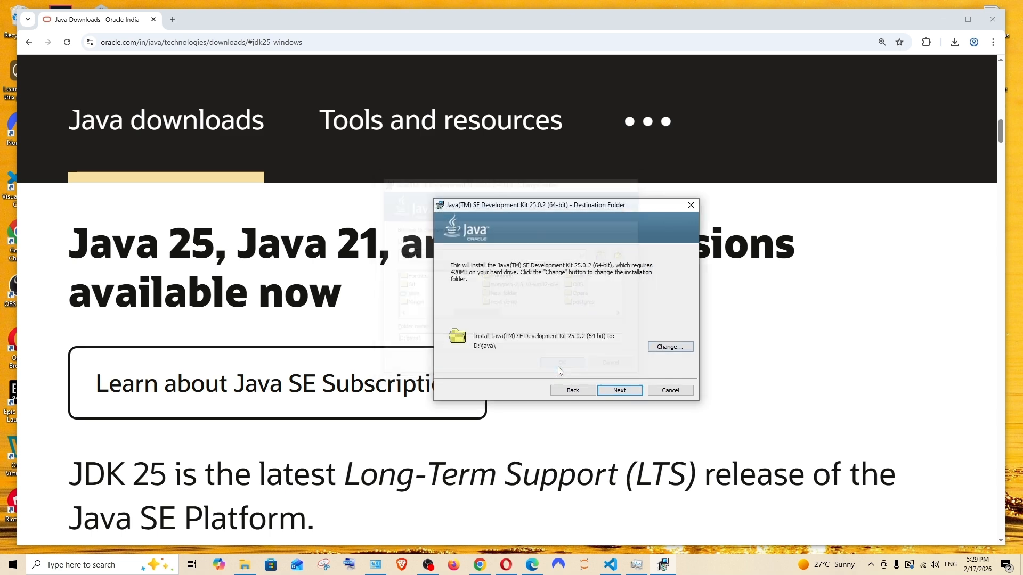
{"action": "left_click", "coordinate": [627, 393]}
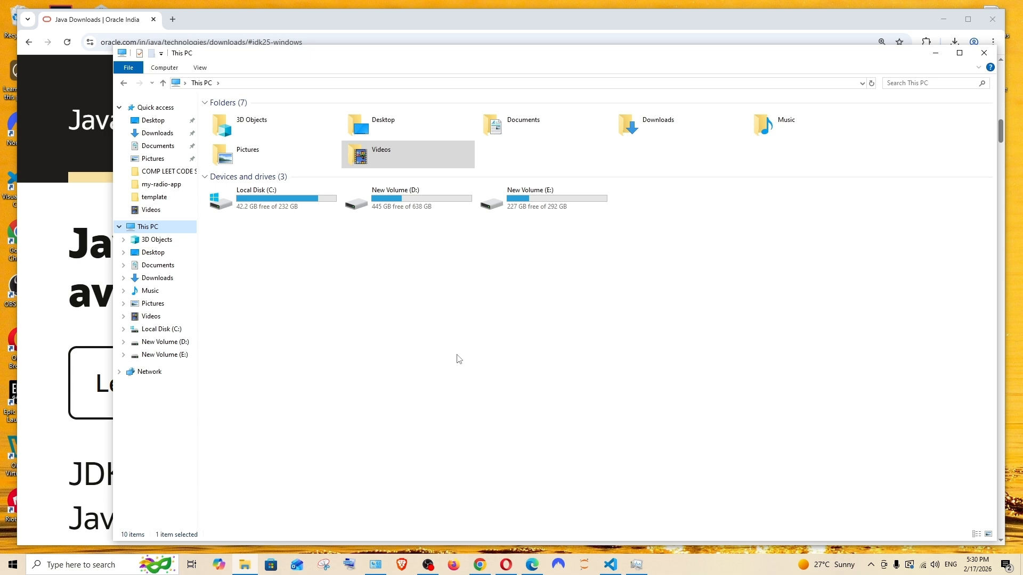
- In File Explorer, open the bin folder inside D:\java and copy its full path
{"action": "double_click", "coordinate": [415, 213]}
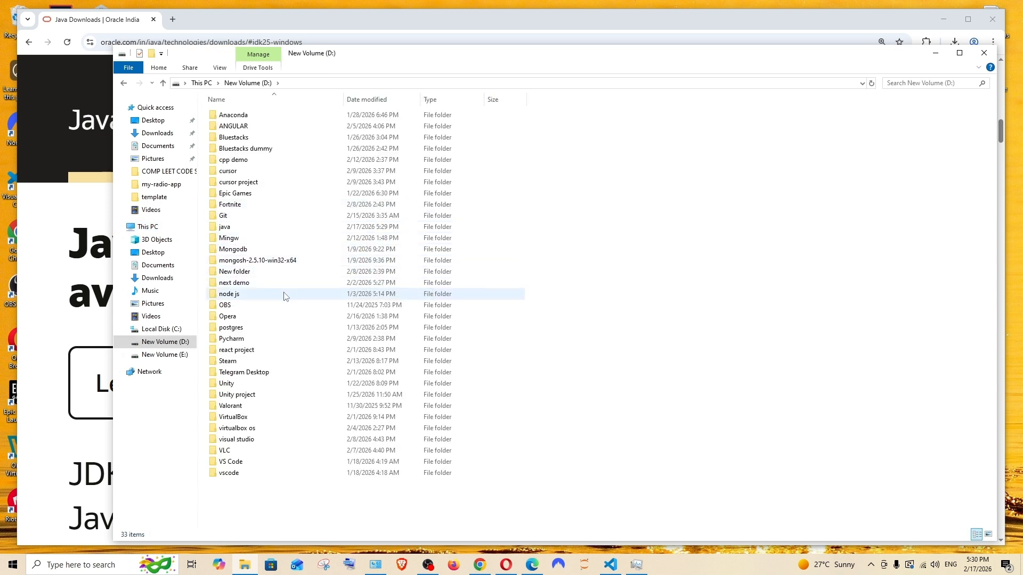
{"action": "double_click", "coordinate": [225, 227]}
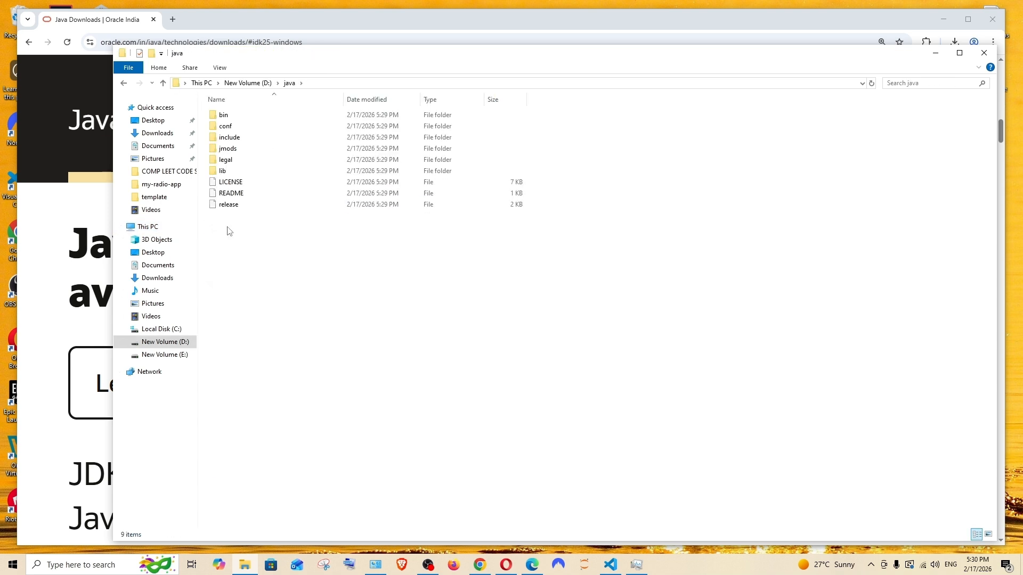
{"action": "double_click", "coordinate": [251, 116]}
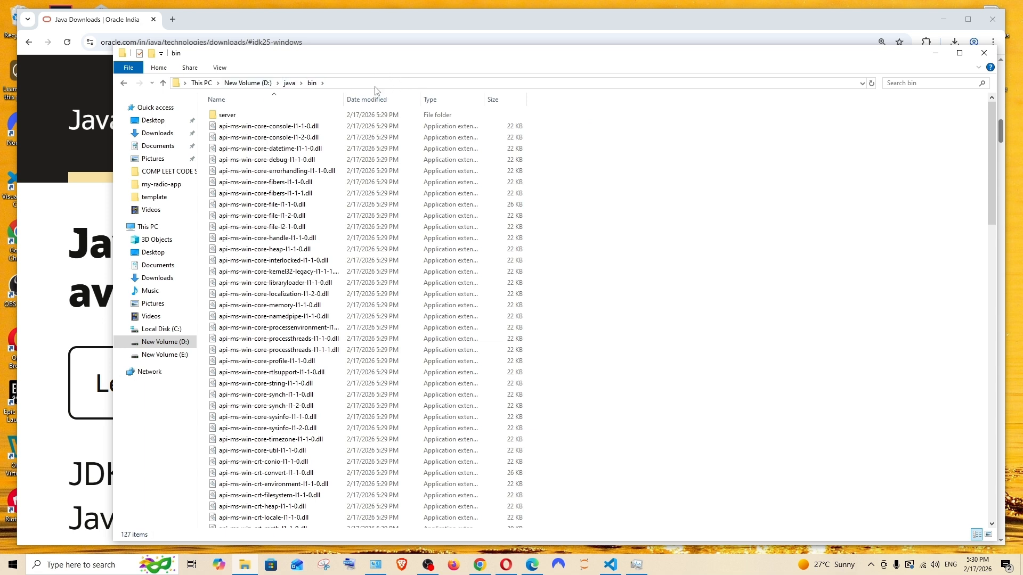
{"action": "left_click", "coordinate": [411, 81]}
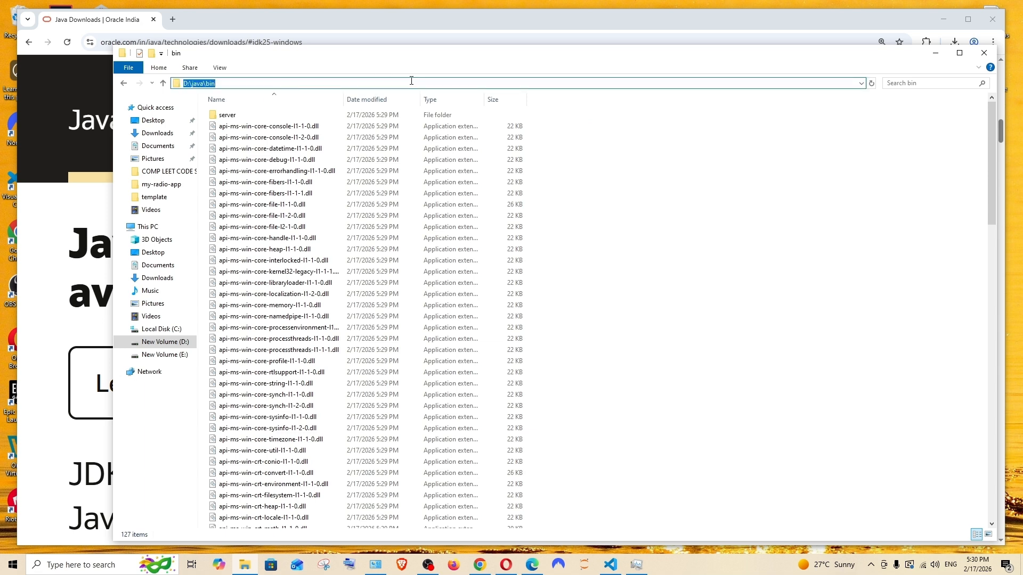
- Search Windows for "env", open the system environment variables settings and bring up the Environment Variables dialog
{"action": "left_click", "coordinate": [77, 565]}
{"action": "type", "text": "e"}
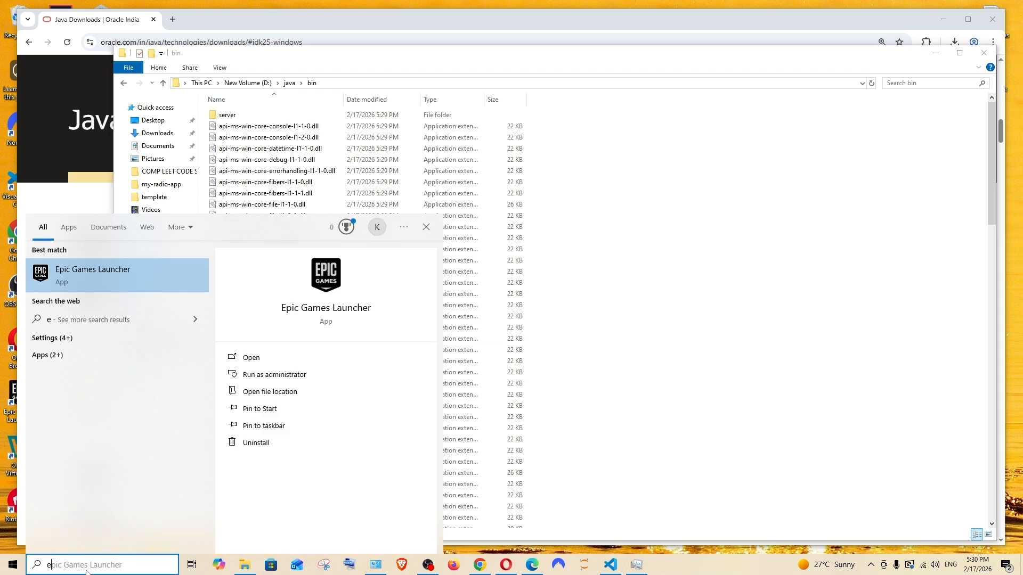
{"action": "type", "text": "nv"}
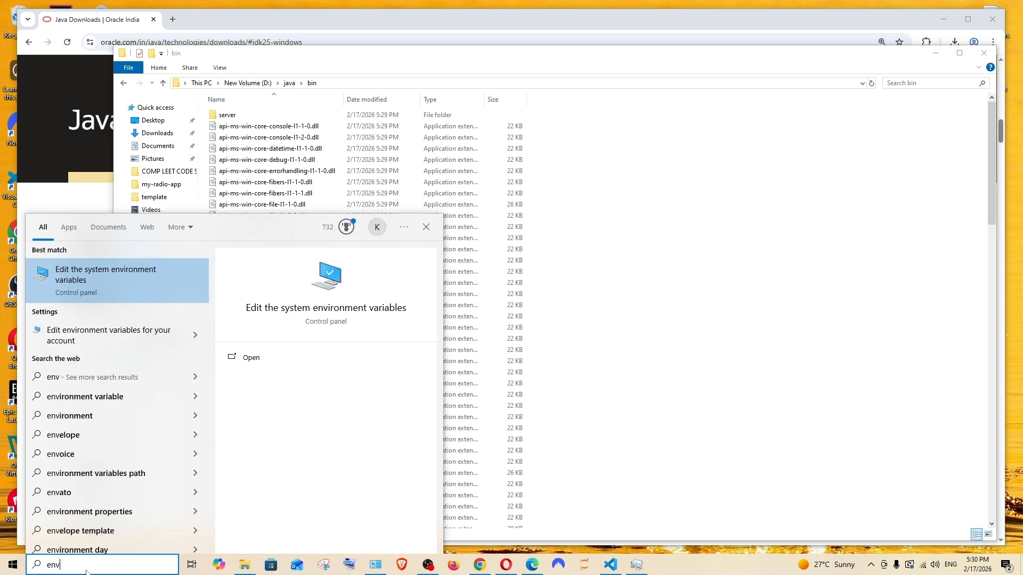
{"action": "left_click", "coordinate": [145, 297]}
{"action": "left_click_drag", "start_coordinate": [238, 97], "coordinate": [555, 148]}
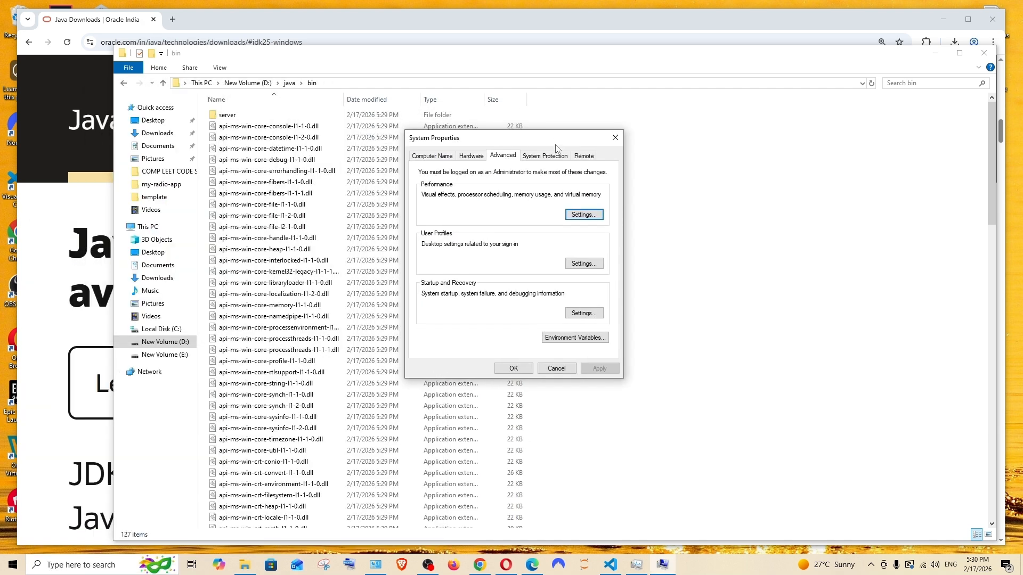
{"action": "left_click", "coordinate": [580, 340]}
{"action": "left_click_drag", "start_coordinate": [496, 135], "coordinate": [589, 165]}
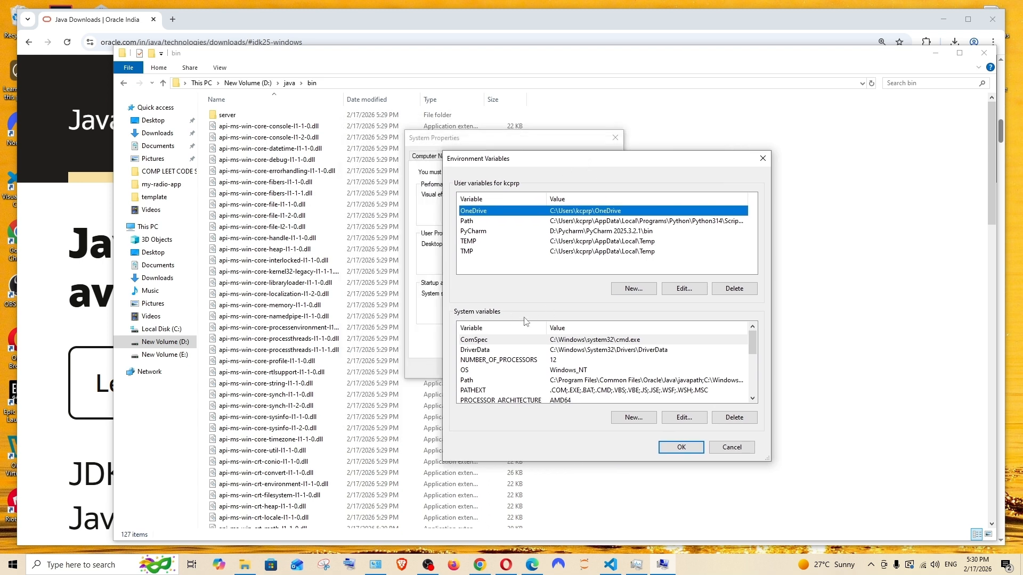
{"action": "left_click_drag", "start_coordinate": [597, 166], "coordinate": [618, 171]}
- Add D:\java\bin as a new entry to the user Path variable and confirm all the open dialogs
{"action": "left_click", "coordinate": [578, 228]}
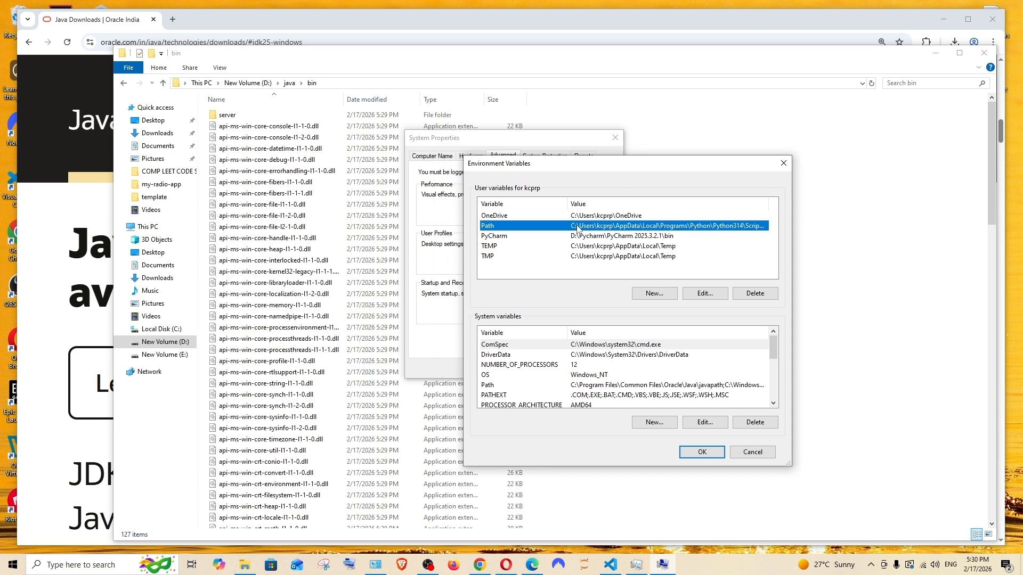
{"action": "left_click", "coordinate": [704, 294]}
{"action": "left_click", "coordinate": [629, 176]}
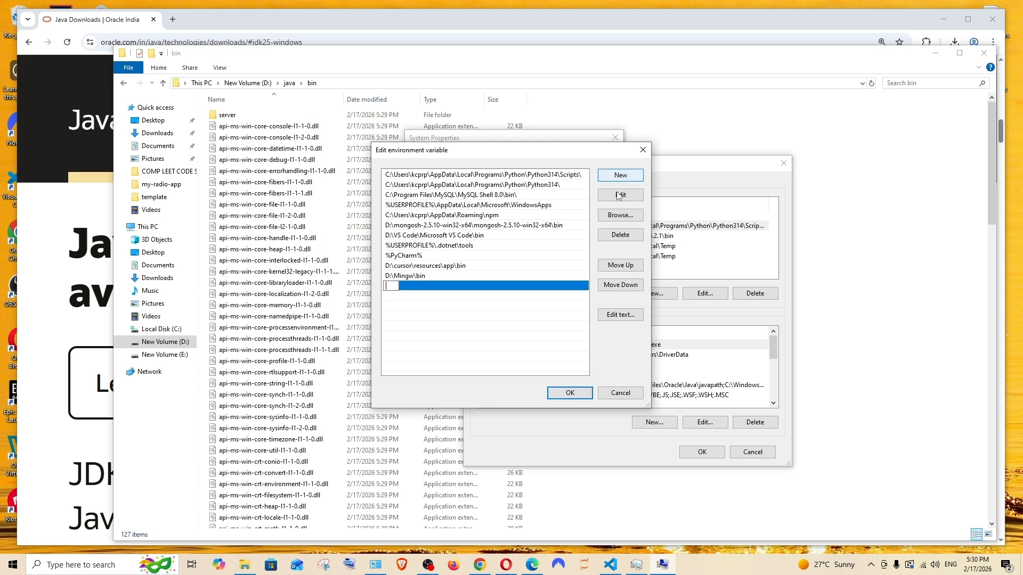
{"action": "type", "text": "D:\\java\\bin"}
{"action": "left_click_drag", "start_coordinate": [507, 151], "coordinate": [539, 159]}
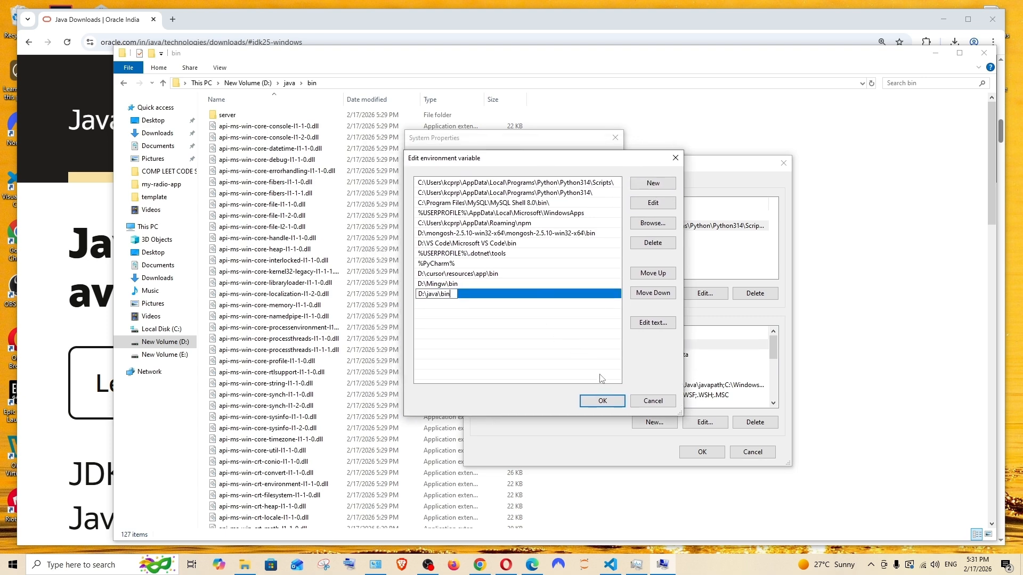
{"action": "left_click", "coordinate": [602, 401]}
{"action": "left_click", "coordinate": [702, 452]}
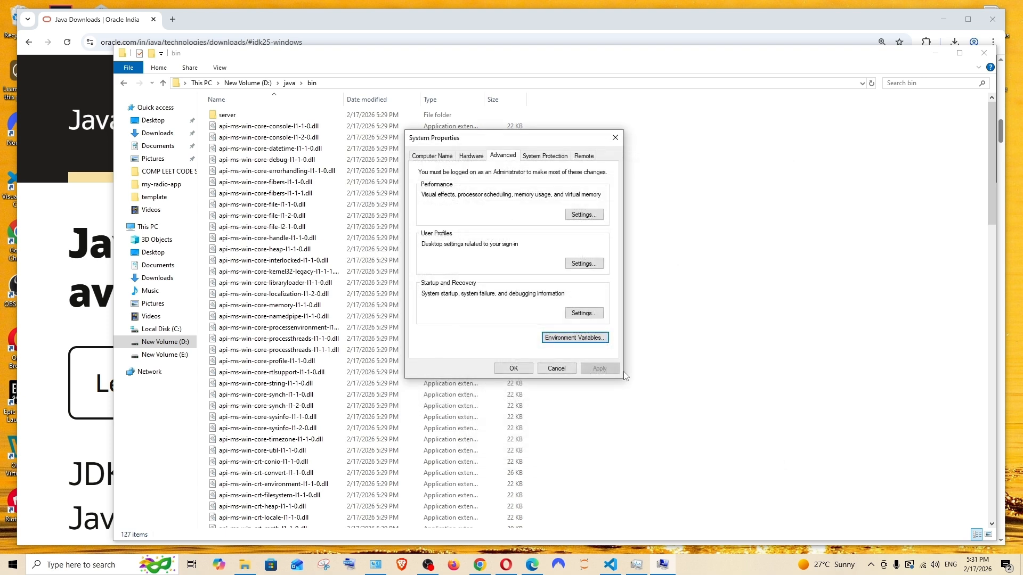
{"action": "left_click", "coordinate": [513, 369]}
- Open Command Prompt and check the installed Java version with java --version
{"action": "left_click", "coordinate": [89, 569]}
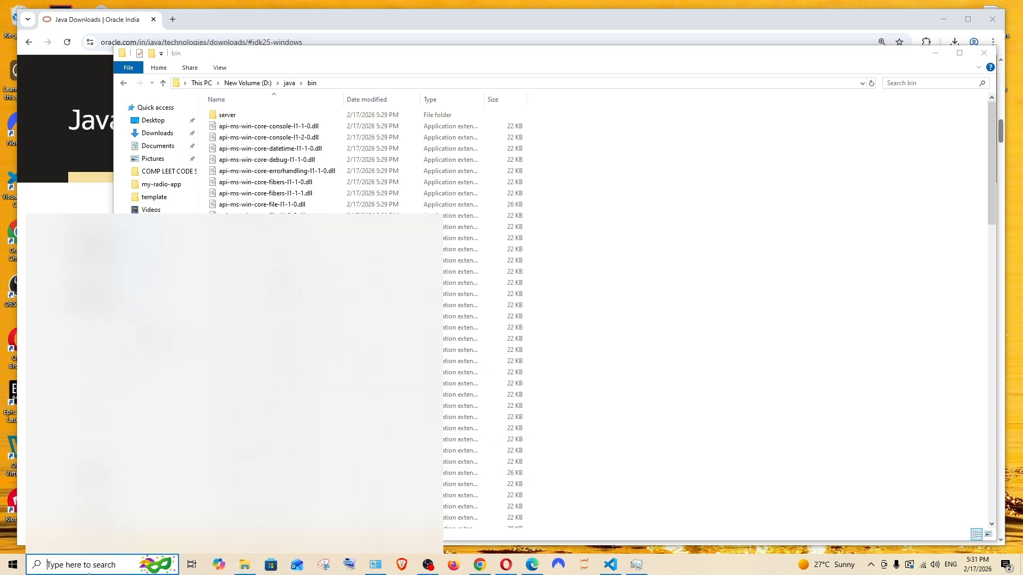
{"action": "type", "text": "cmd"}
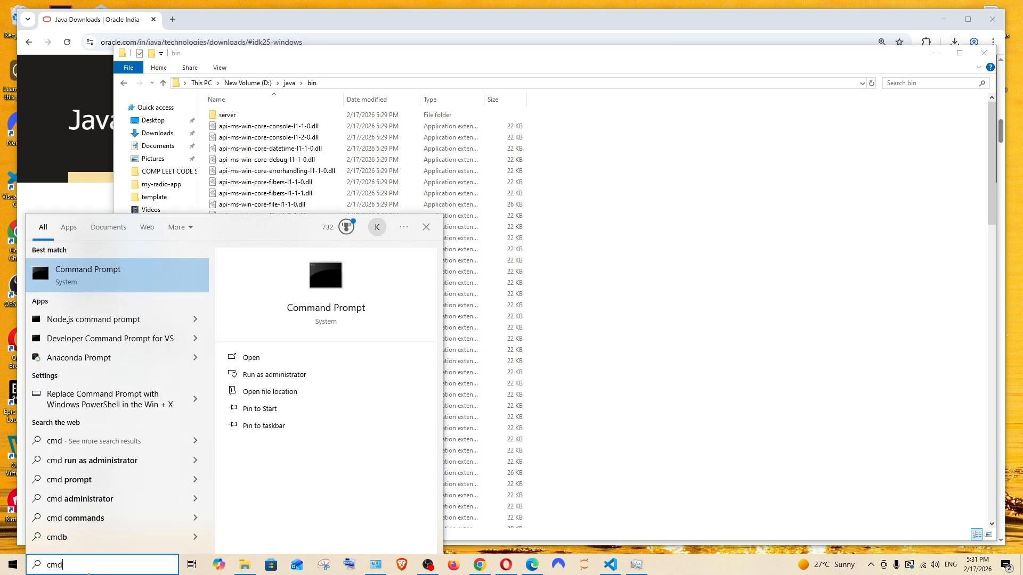
{"action": "key", "text": "Return"}
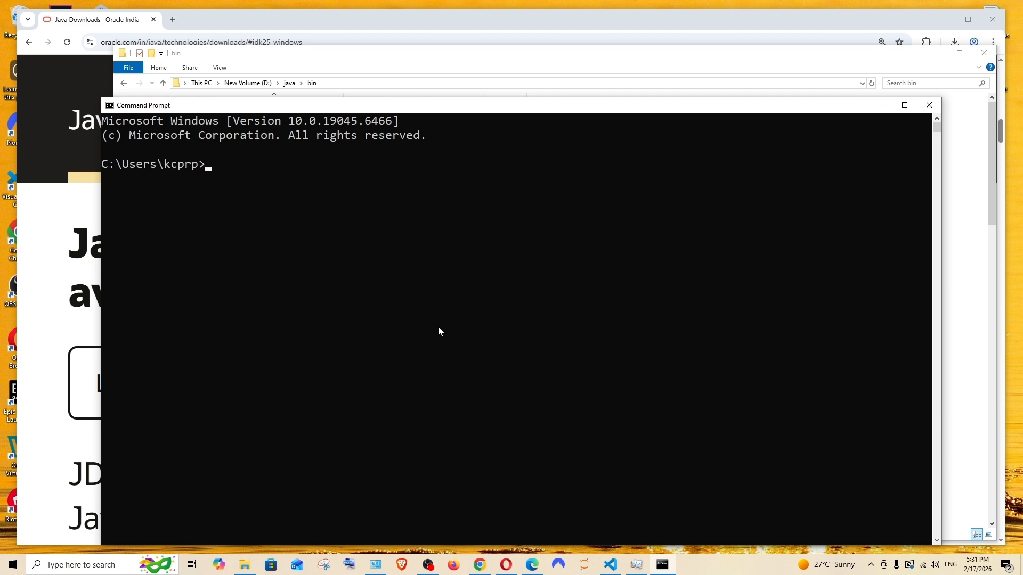
{"action": "type", "text": "java --version"}
{"action": "key", "text": "BackSpace"}
{"action": "type", "text": "on"}
{"action": "key", "text": "Return"}
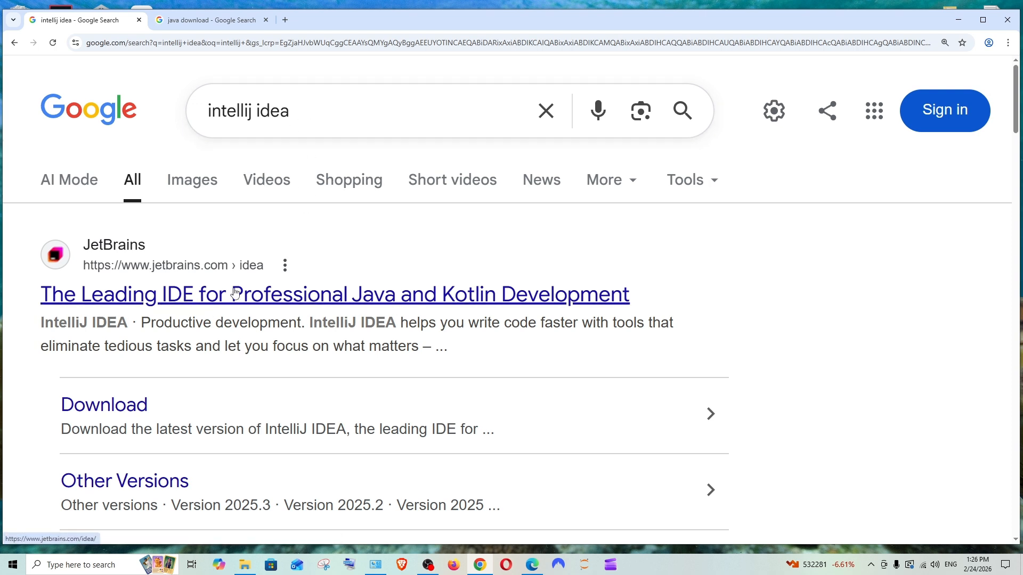
- From the IntelliJ IDEA search result, open the JetBrains download page, download the Windows .exe installer and dismiss the cookie notice
{"action": "left_click", "coordinate": [120, 415]}
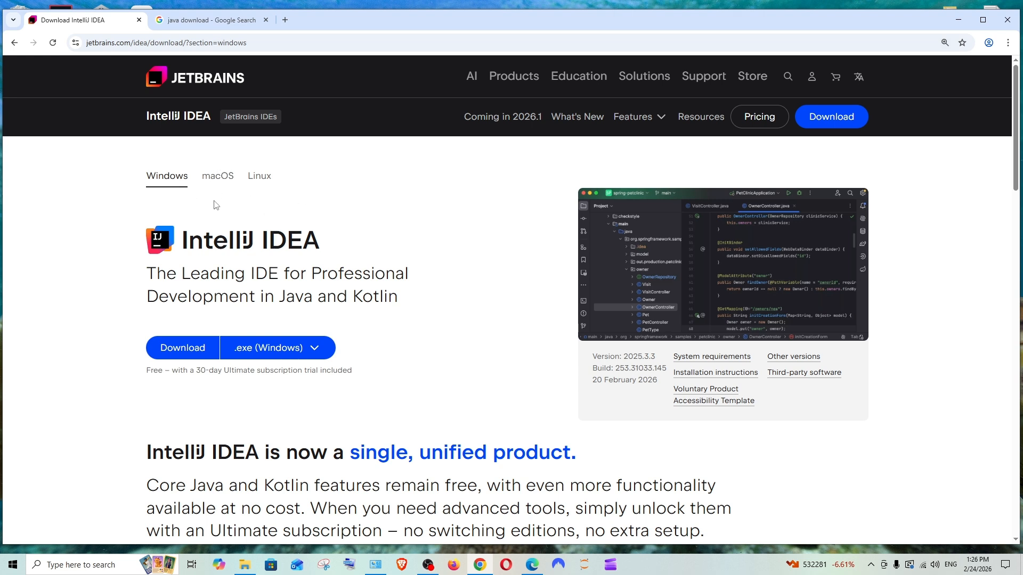
{"action": "scroll", "coordinate": [436, 279], "scroll_direction": "down", "scroll_amount": 1}
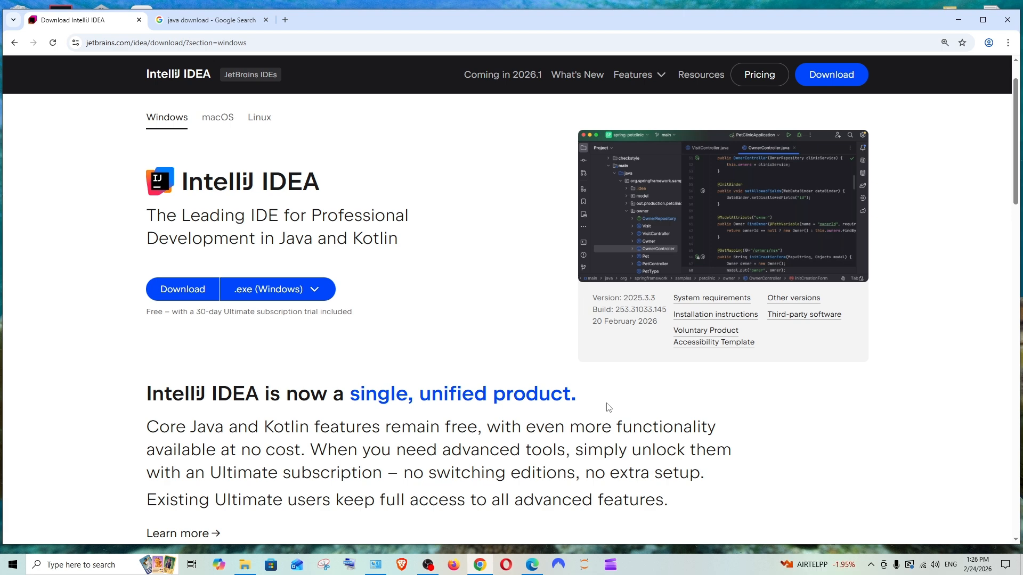
{"action": "scroll", "coordinate": [387, 430], "scroll_direction": "up", "scroll_amount": 1}
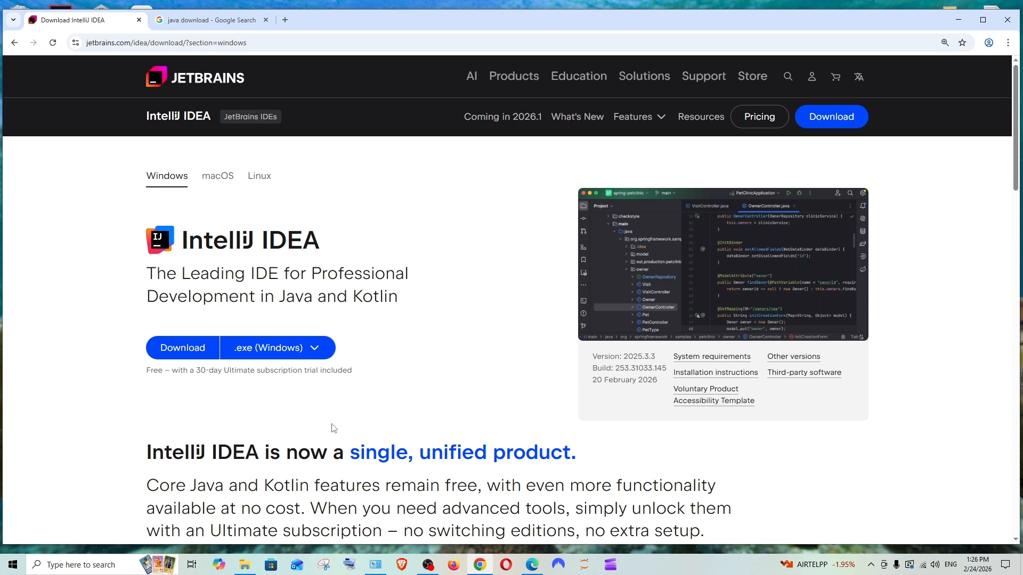
{"action": "left_click", "coordinate": [180, 350]}
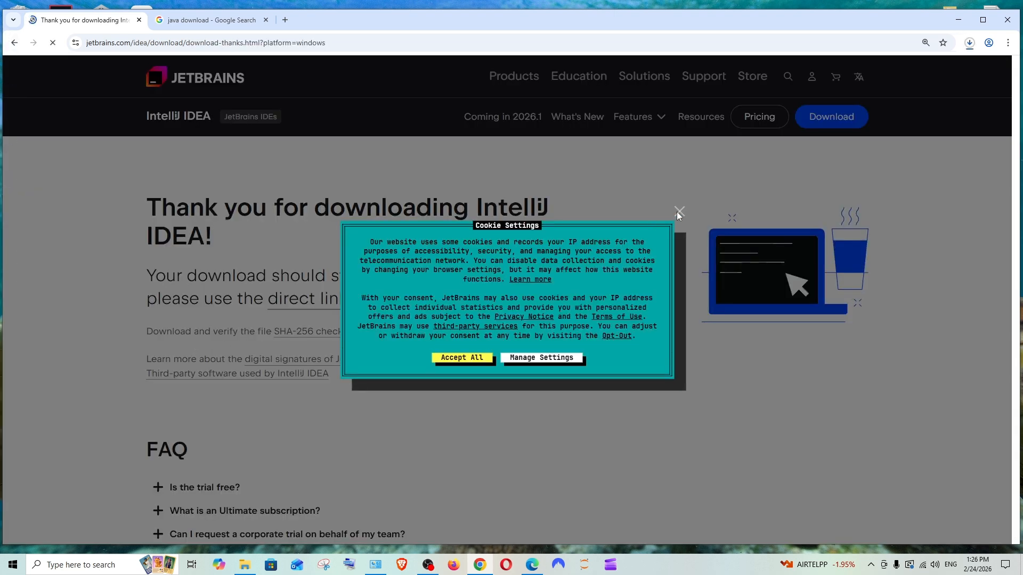
{"action": "left_click", "coordinate": [679, 212]}
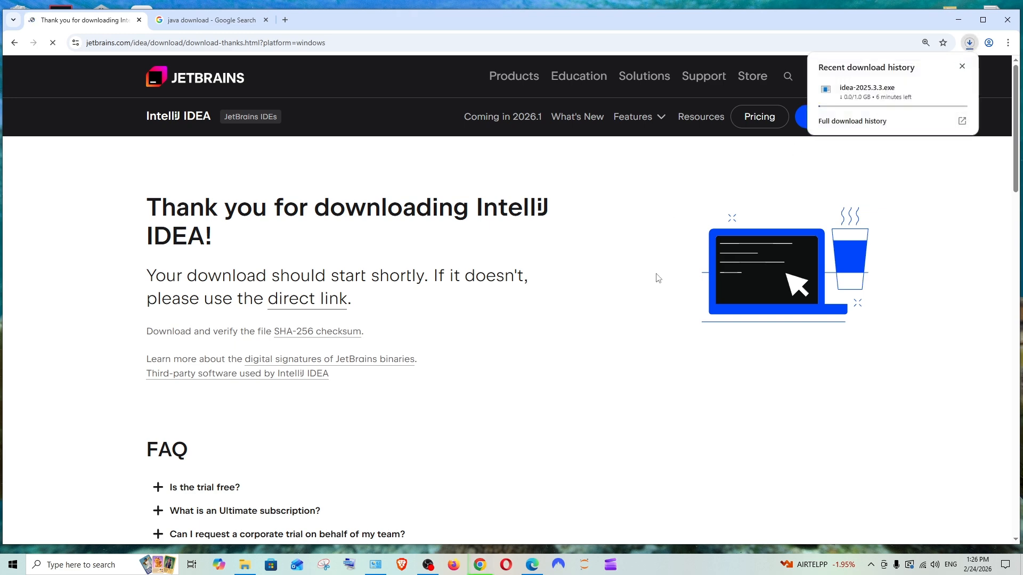
{"action": "scroll", "coordinate": [645, 315], "scroll_direction": "up", "scroll_amount": 4}
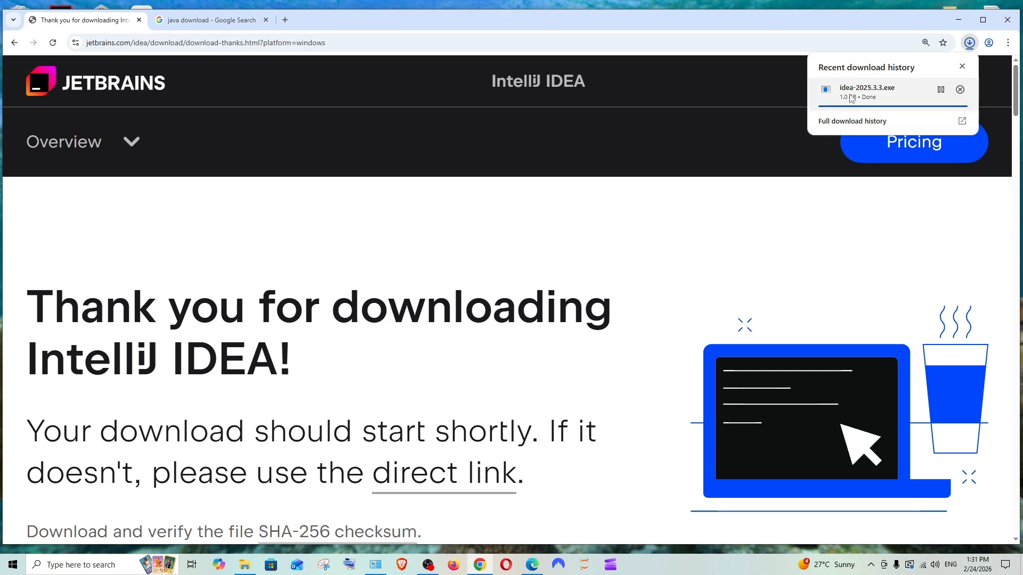
- Run the downloaded idea-2025.3.3.exe installer and proceed to the choice of install location
{"action": "left_click", "coordinate": [851, 98]}
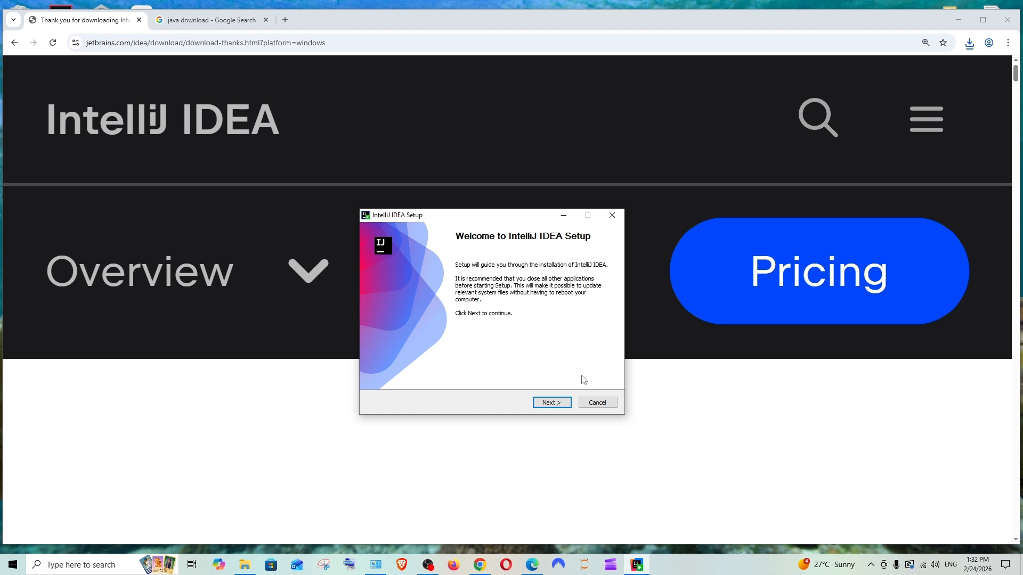
{"action": "left_click", "coordinate": [561, 405]}
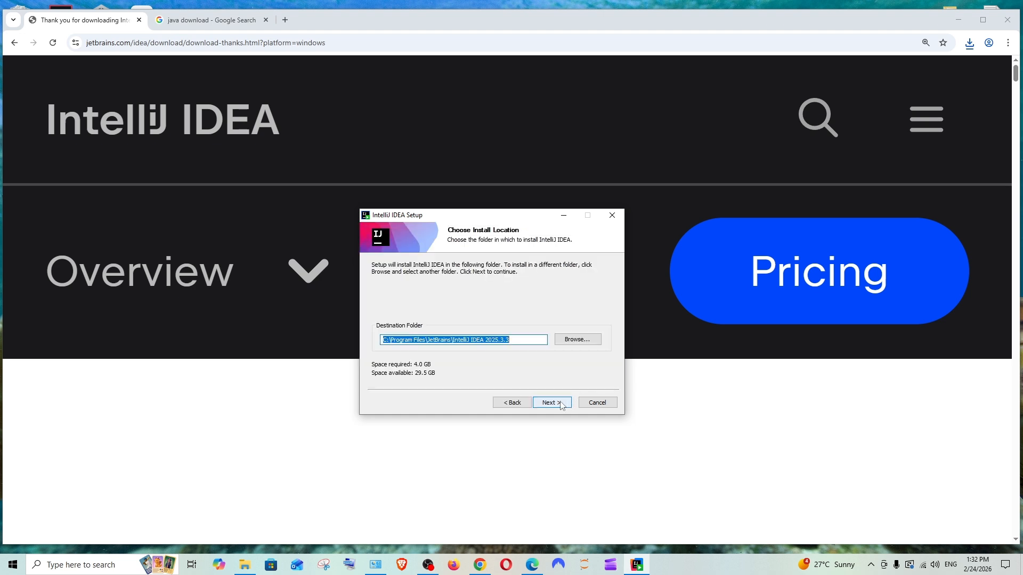
{"action": "left_click", "coordinate": [524, 339]}
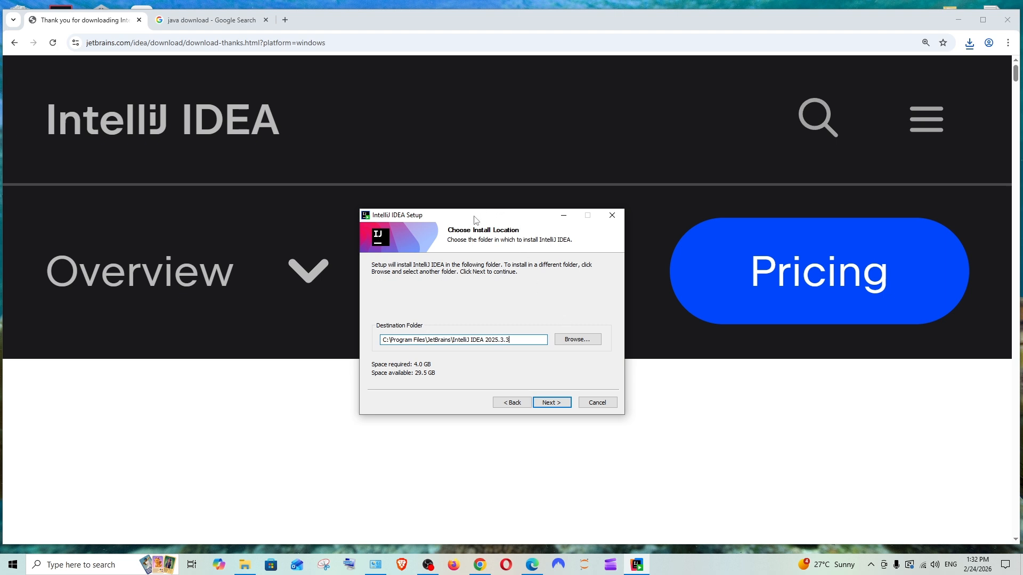
{"action": "left_click_drag", "start_coordinate": [476, 219], "coordinate": [482, 222]}
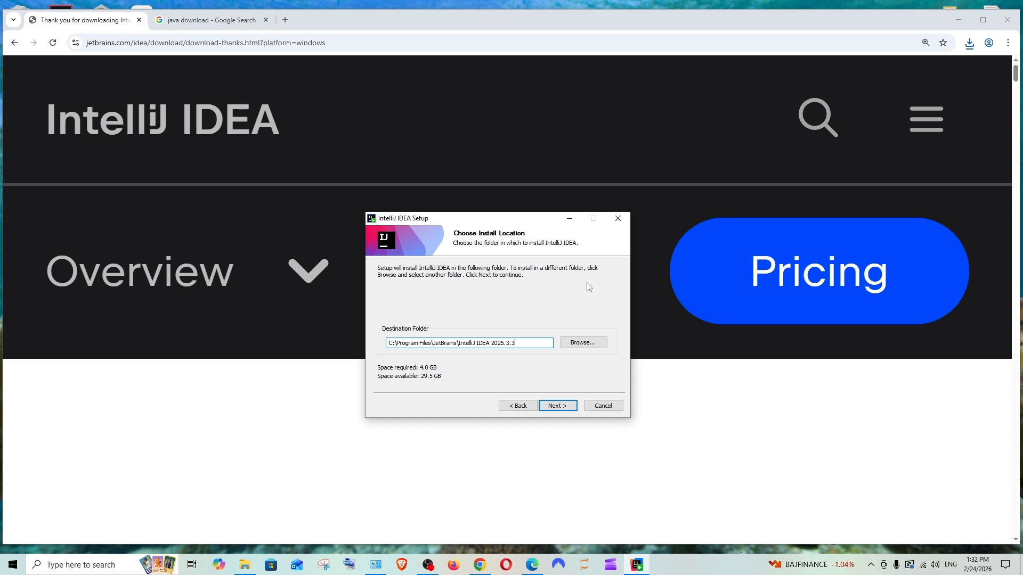
- Create a folder named Intellij on the D: drive and choose it as the IntelliJ IDEA destination folder
{"action": "left_click", "coordinate": [586, 343]}
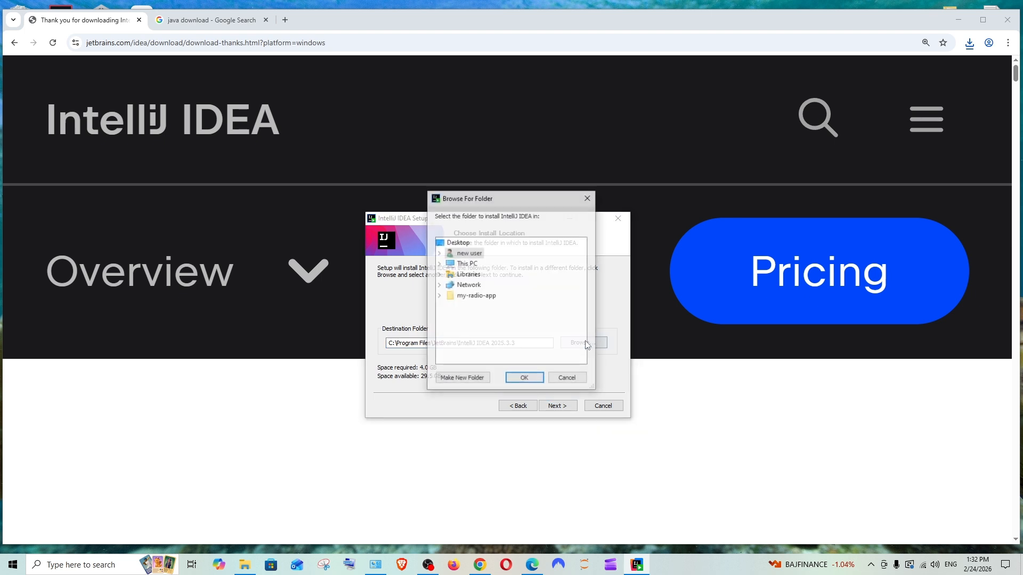
{"action": "double_click", "coordinate": [467, 264]}
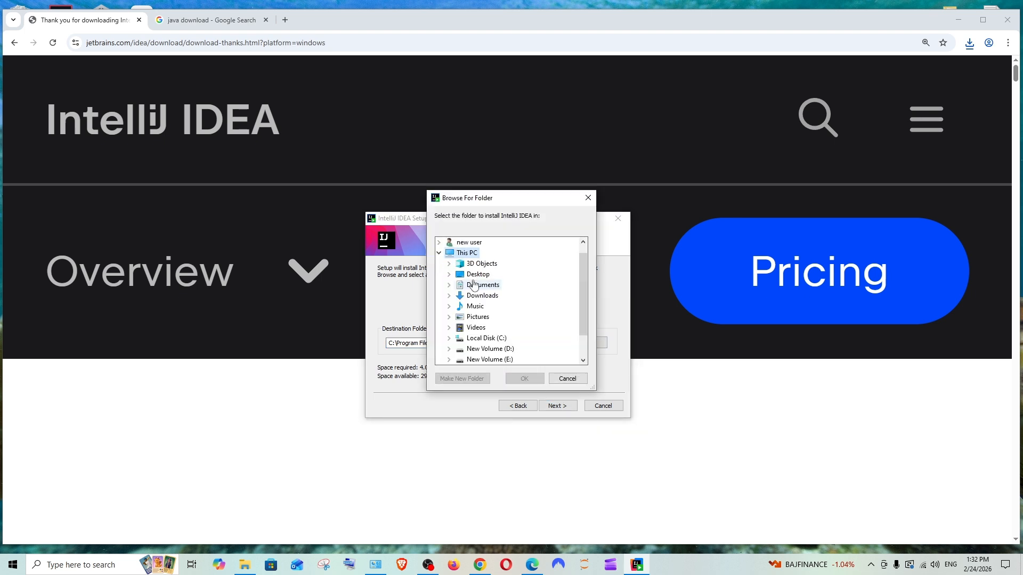
{"action": "scroll", "coordinate": [484, 307], "scroll_direction": "down", "scroll_amount": 1}
{"action": "left_click", "coordinate": [490, 317]}
{"action": "double_click", "coordinate": [489, 317]}
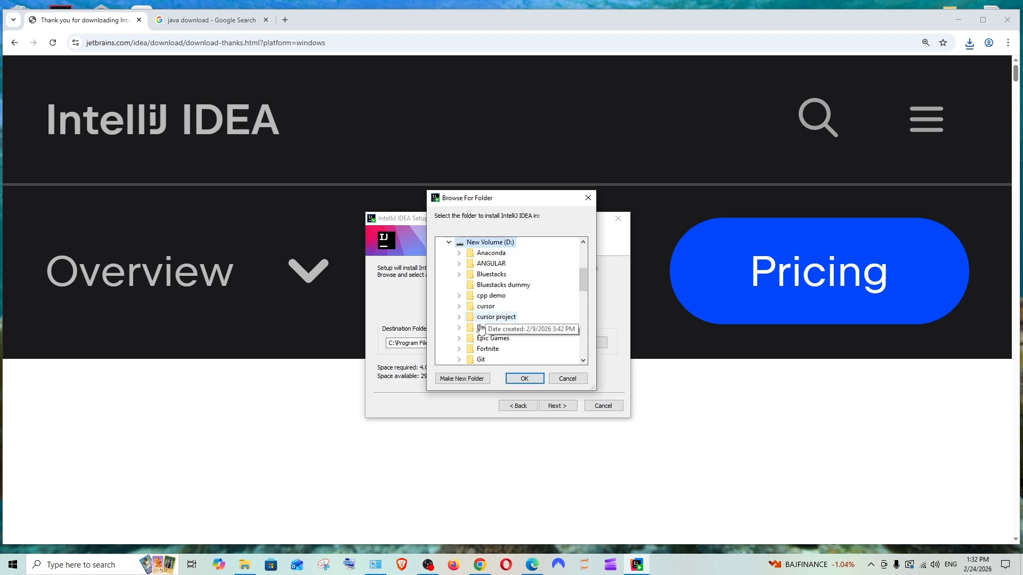
{"action": "left_click", "coordinate": [467, 380]}
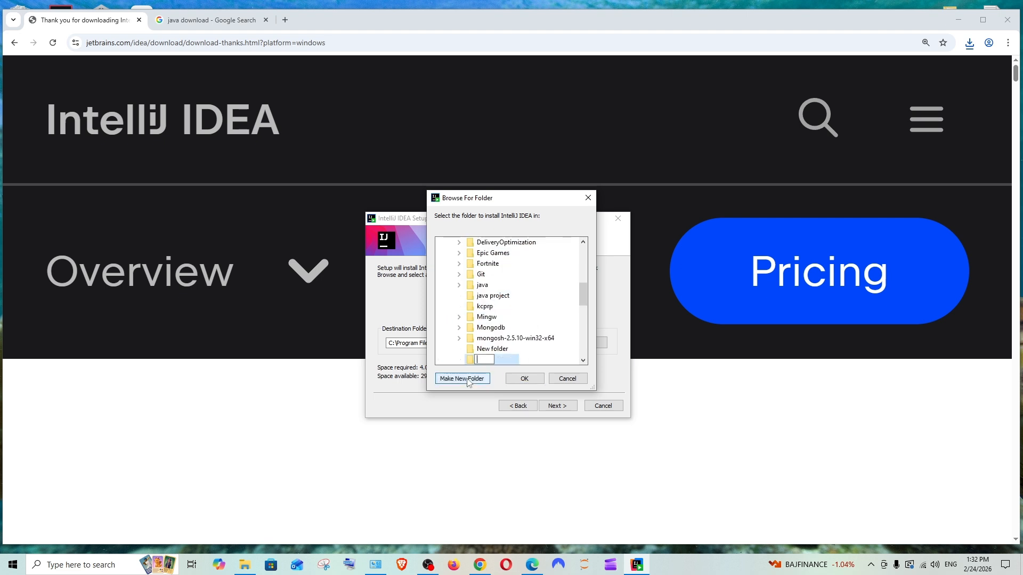
{"action": "type", "text": "IntelliJ"}
{"action": "left_click", "coordinate": [524, 378]}
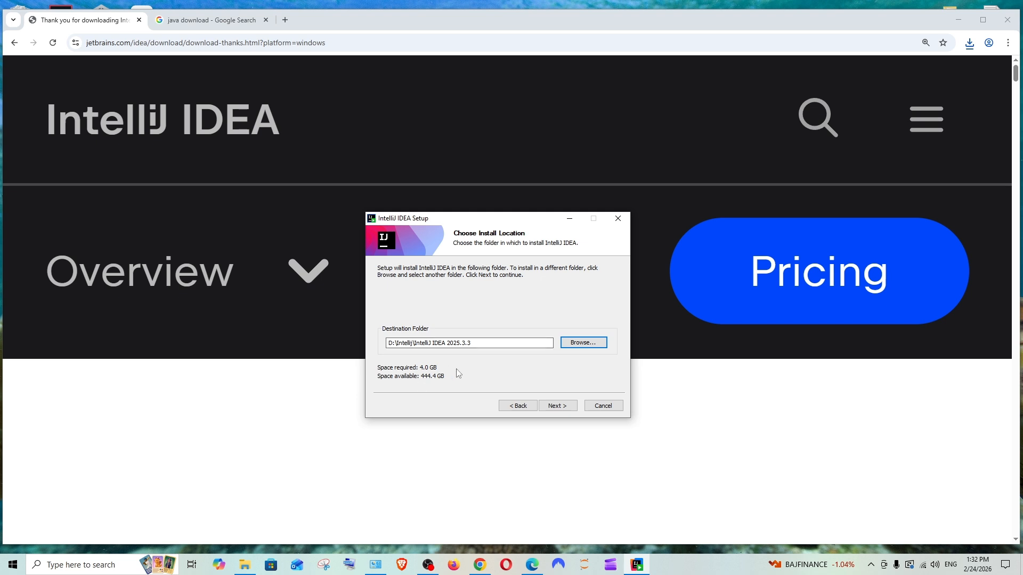
- Install IntelliJ IDEA with the preselected options and the JetBrains Start Menu folder, and skip importing settings at first launch
{"action": "left_click", "coordinate": [564, 407]}
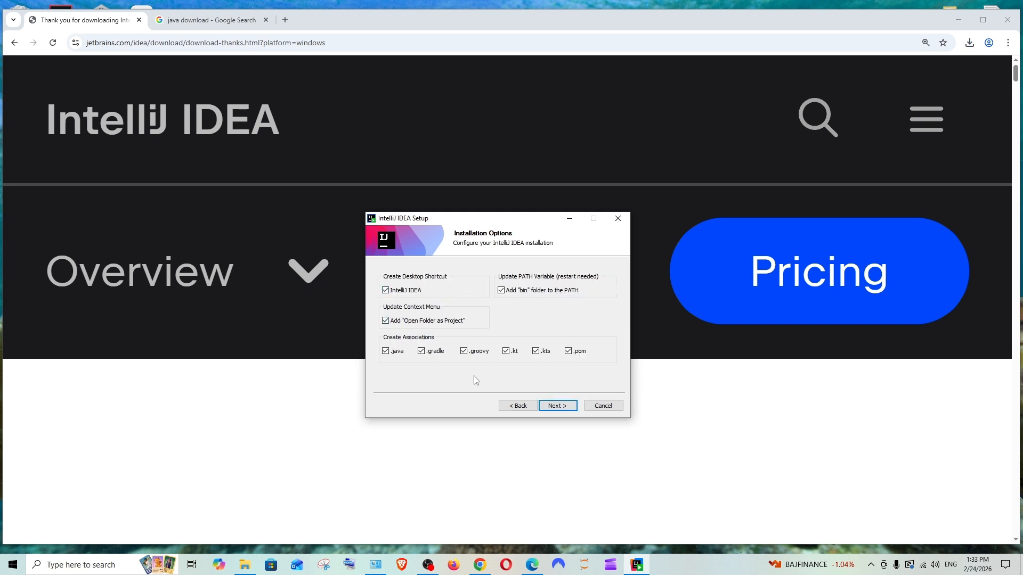
{"action": "left_click", "coordinate": [568, 408]}
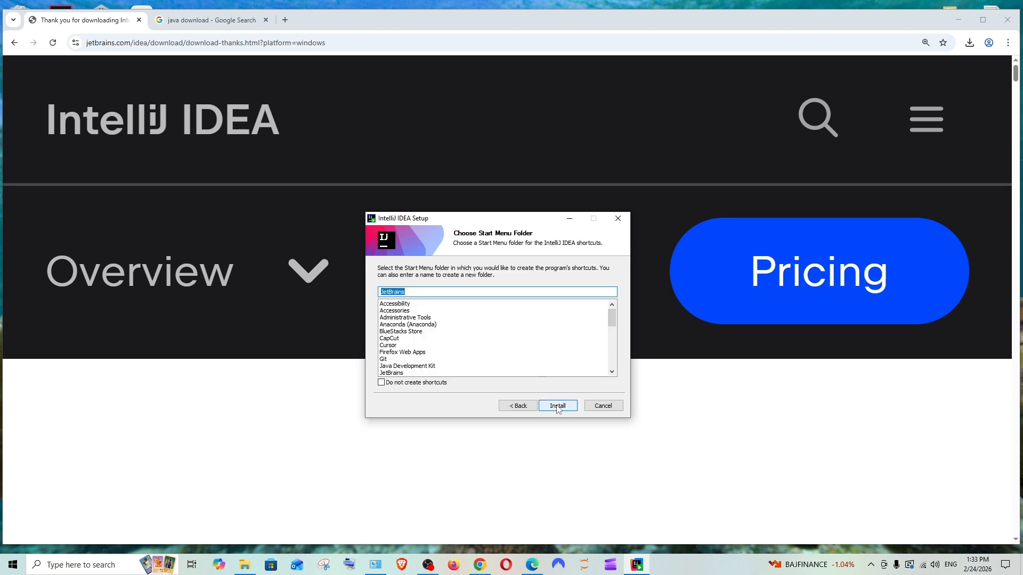
{"action": "left_click", "coordinate": [558, 406]}
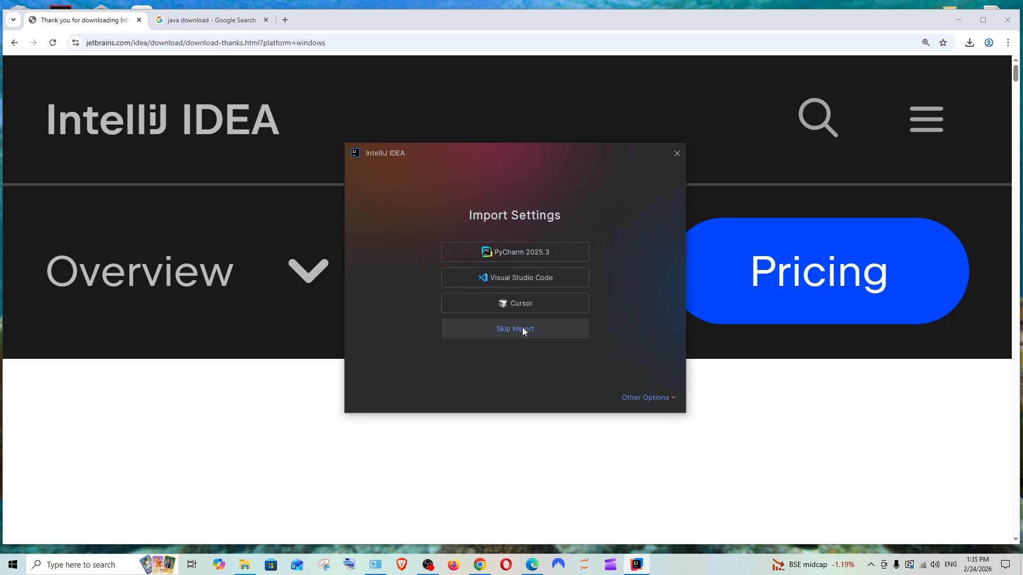
{"action": "left_click", "coordinate": [507, 329]}
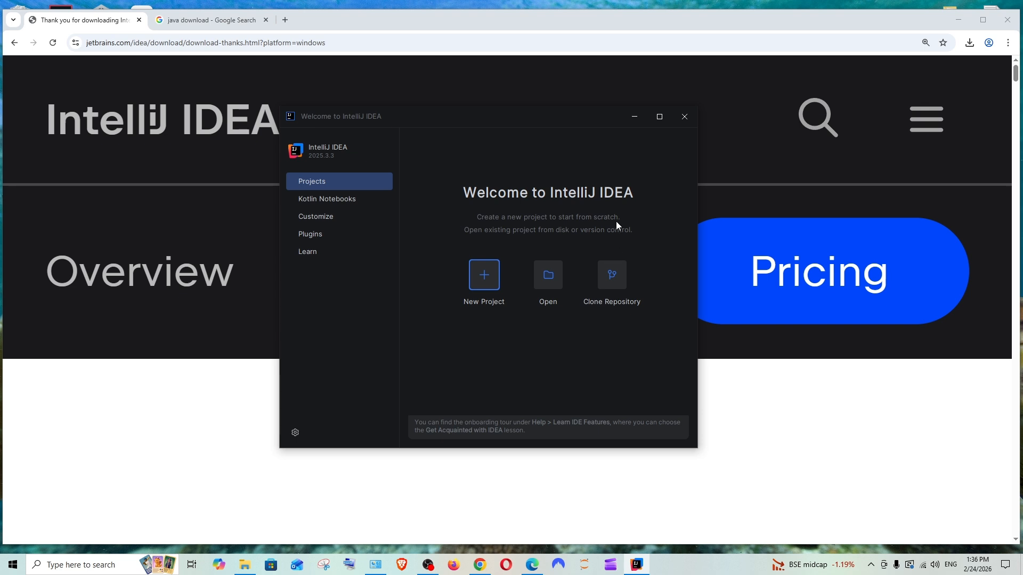
- Start a new Java project and name it Demo
{"action": "left_click", "coordinate": [483, 277]}
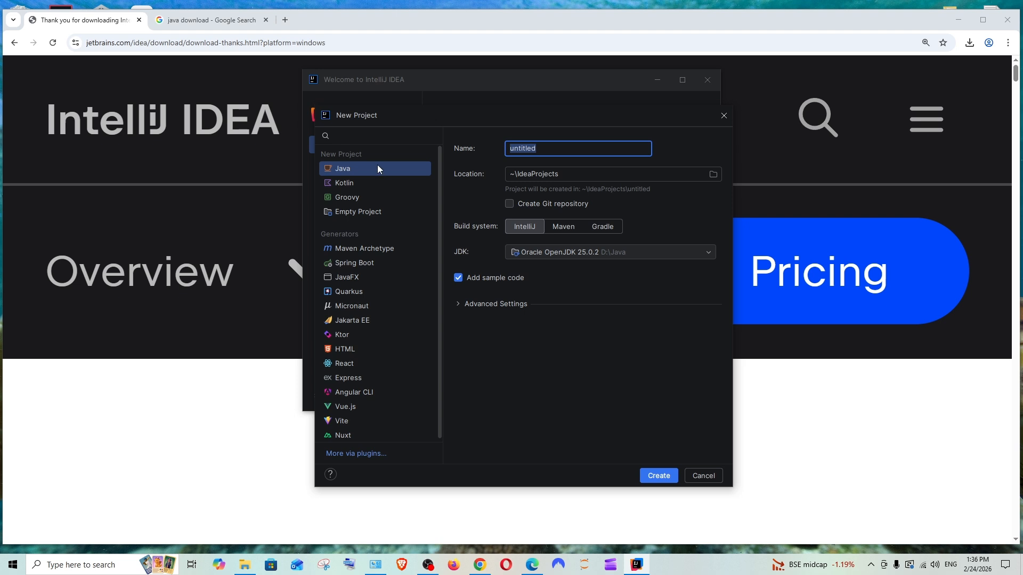
{"action": "left_click", "coordinate": [556, 152]}
{"action": "key", "text": "BackSpace"}
{"action": "key", "text": "BackSpace"}
{"action": "key", "text": "BackSpace"}
{"action": "key", "text": "BackSpace"}
{"action": "key", "text": "BackSpace"}
{"action": "key", "text": "BackSpace"}
{"action": "key", "text": "BackSpace"}
{"action": "key", "text": "BackSpace"}
{"action": "type", "text": "Demo"}
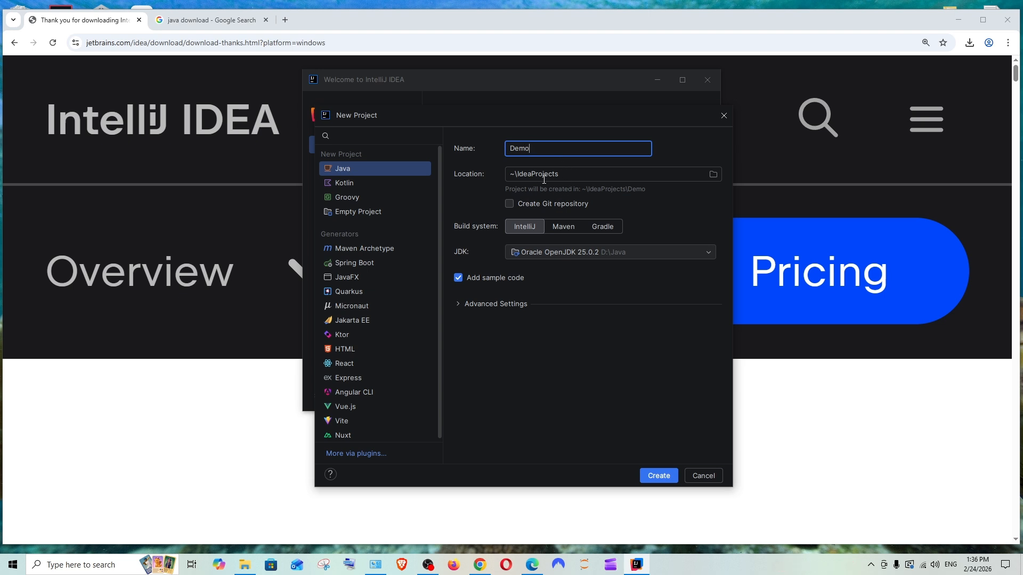
- Review the location, advanced settings and JDK choices, and create the project with Oracle OpenJDK 25.0.2 and sample code
{"action": "left_click", "coordinate": [713, 174]}
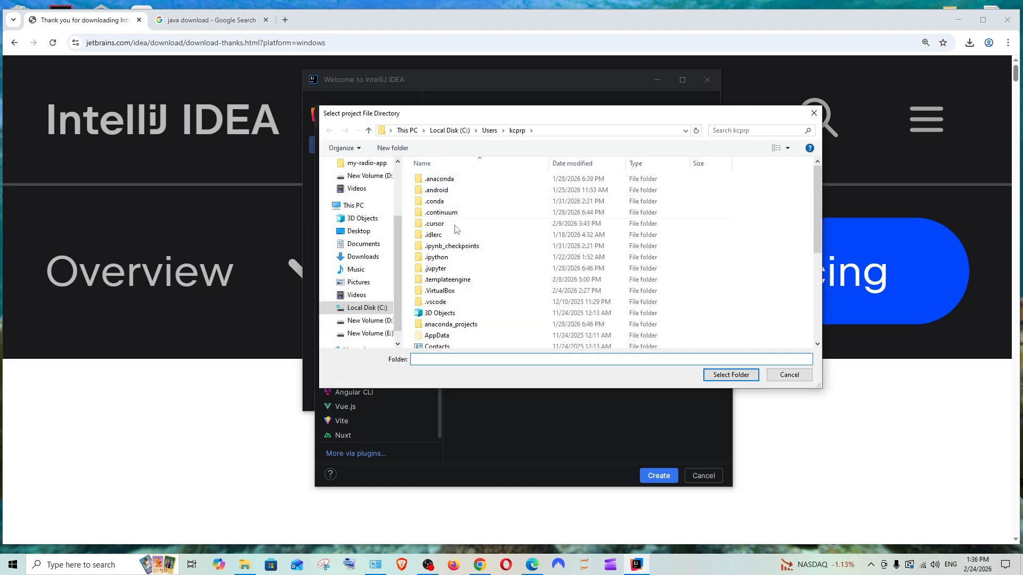
{"action": "left_click", "coordinate": [815, 113]}
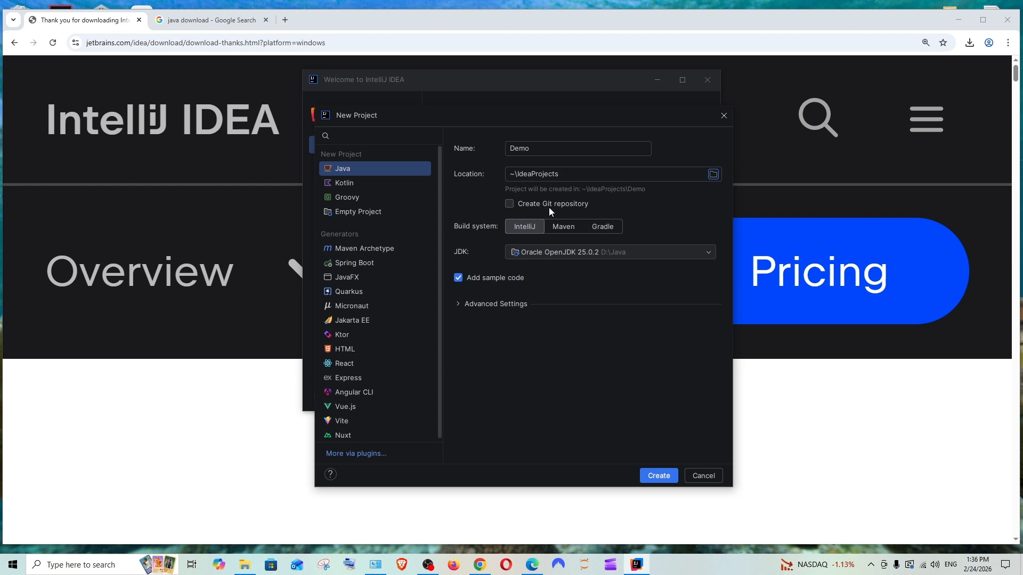
{"action": "left_click", "coordinate": [460, 306]}
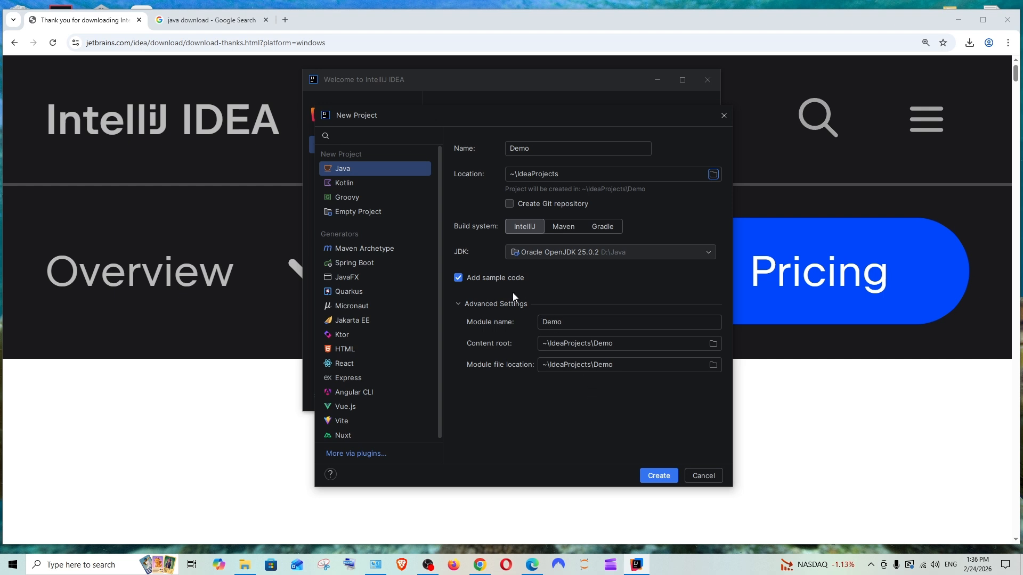
{"action": "left_click", "coordinate": [597, 255]}
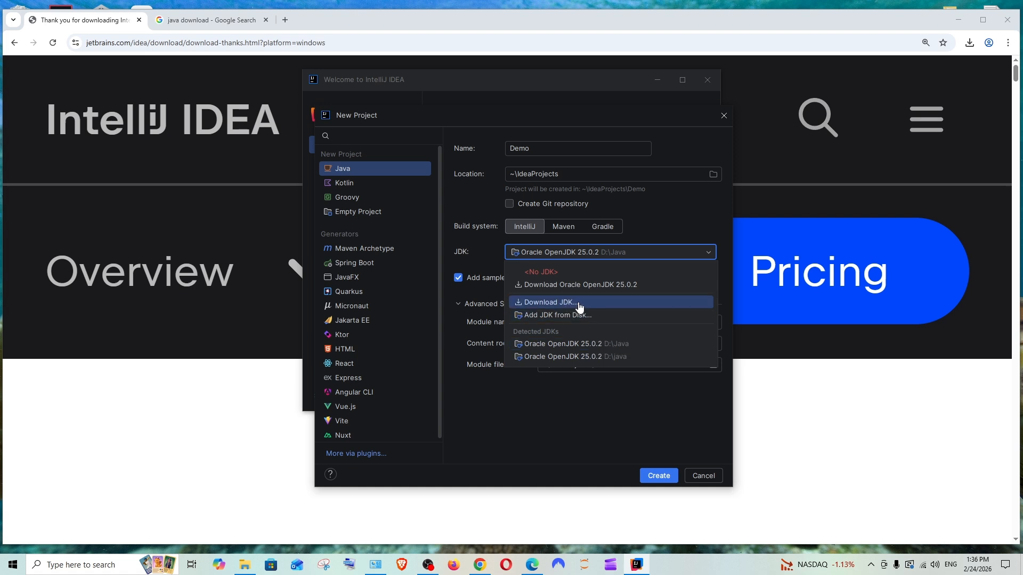
{"action": "left_click", "coordinate": [496, 251]}
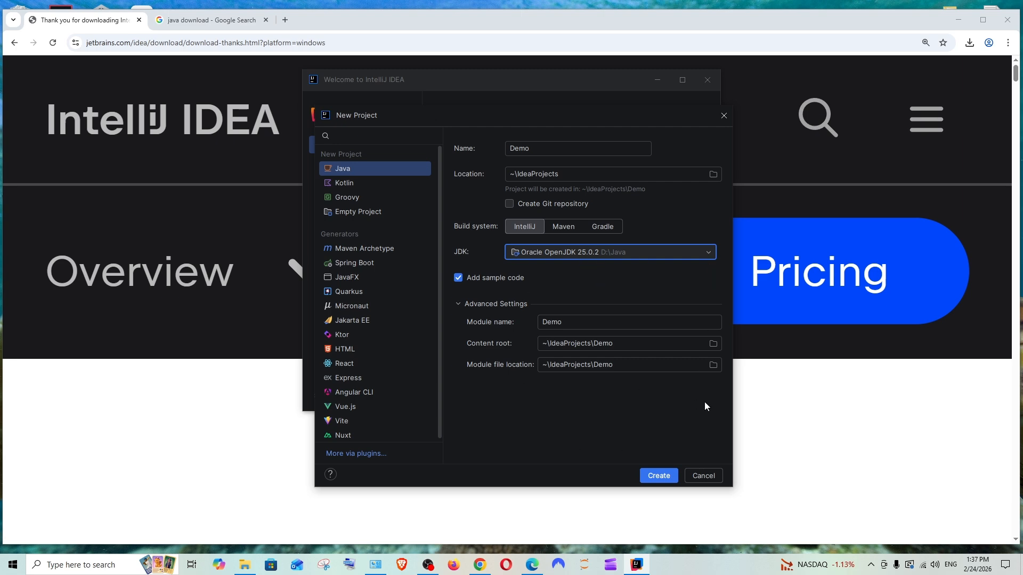
{"action": "left_click", "coordinate": [659, 476]}
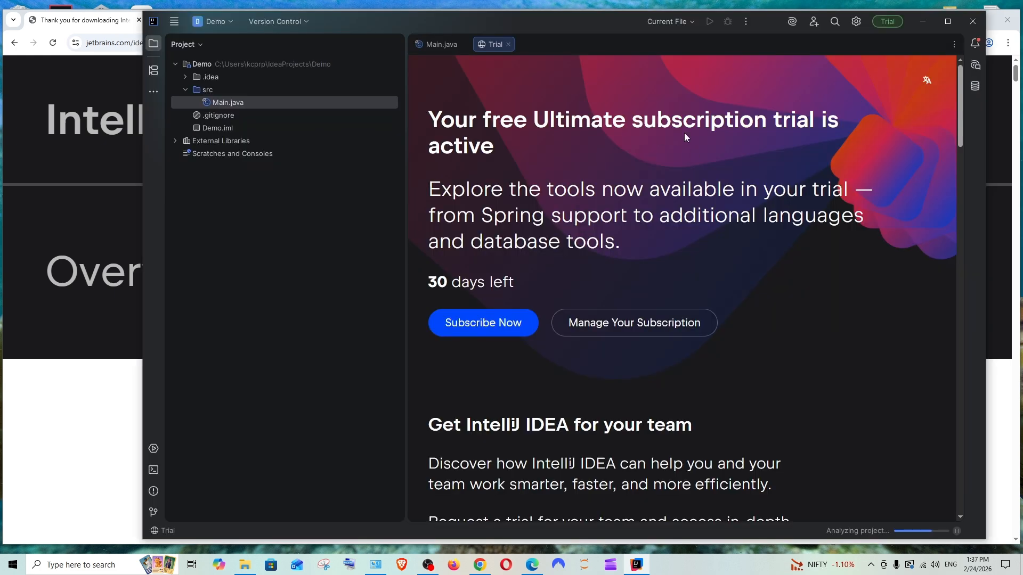
- Close the Trial page and remove the breakpoint from line 11 of Main.java
{"action": "left_click", "coordinate": [508, 44]}
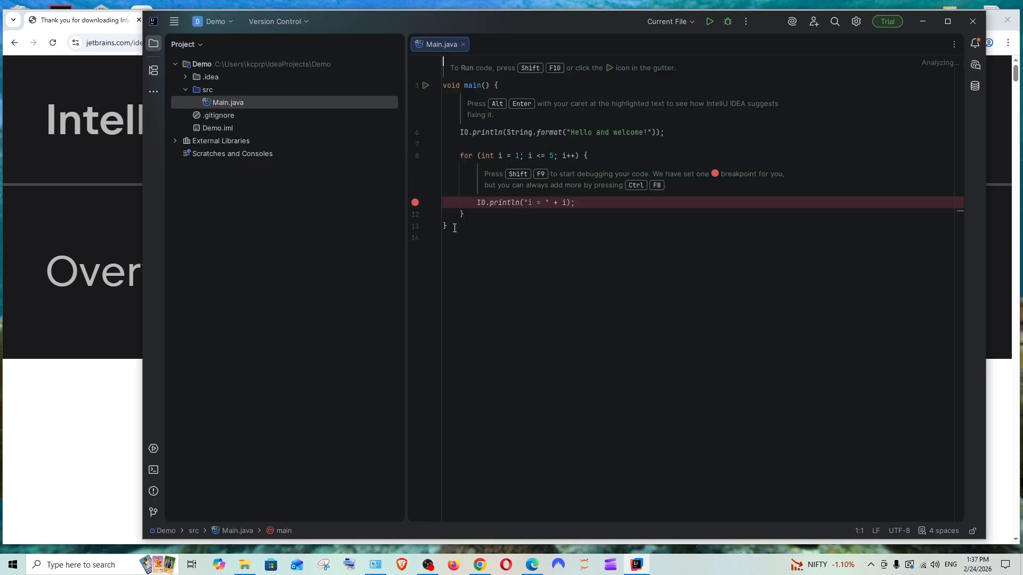
{"action": "left_click", "coordinate": [415, 203]}
{"action": "left_click", "coordinate": [499, 240]}
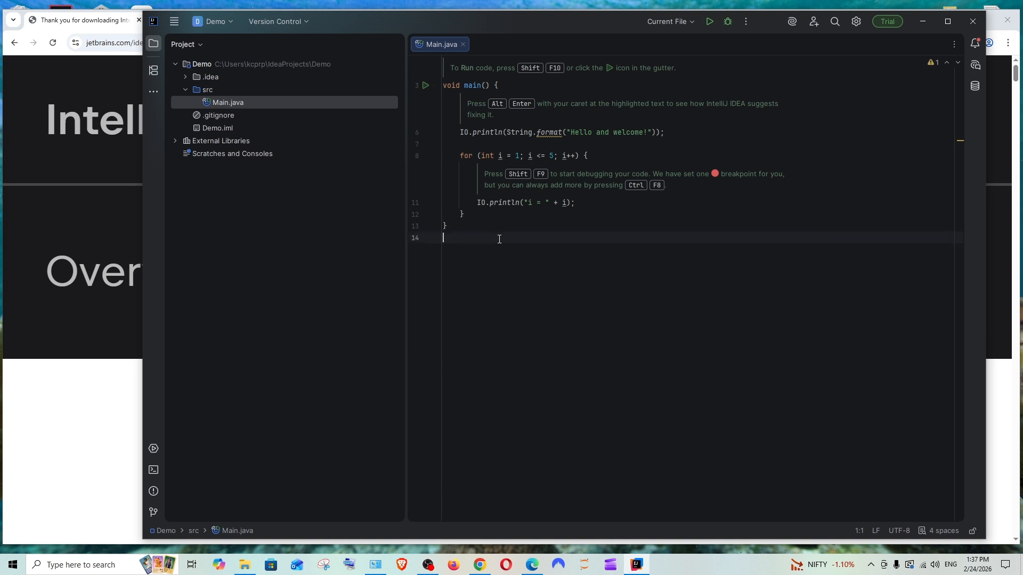
{"action": "key", "text": "ctrl+a"}
{"action": "left_click", "coordinate": [592, 284]}
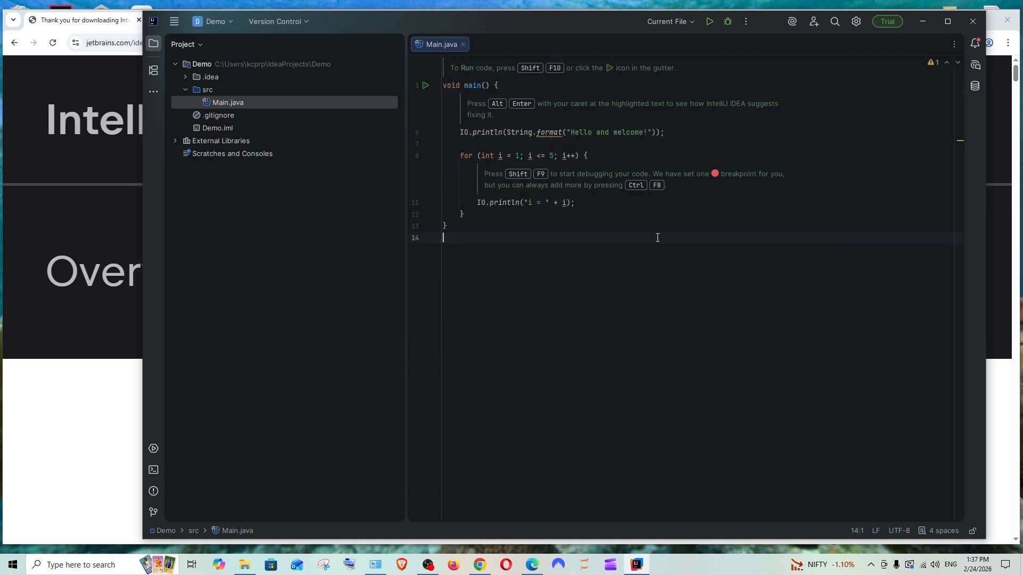
- Run Main.java, highlight its printed lines in the console and select the src folder in the project tree
{"action": "left_click", "coordinate": [709, 24]}
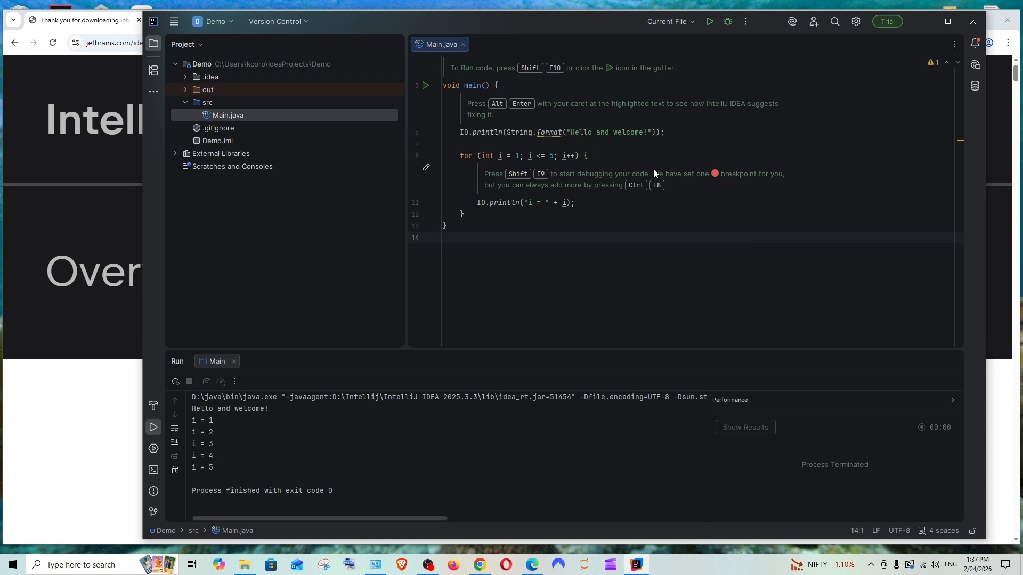
{"action": "left_click_drag", "start_coordinate": [256, 461], "coordinate": [170, 411]}
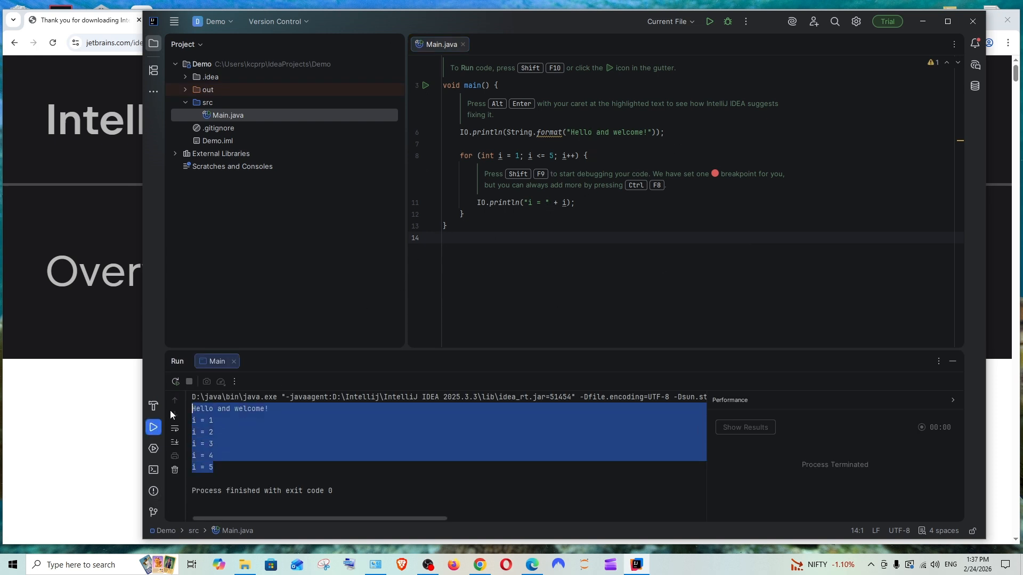
{"action": "left_click", "coordinate": [184, 101]}
{"action": "double_click", "coordinate": [200, 103]}
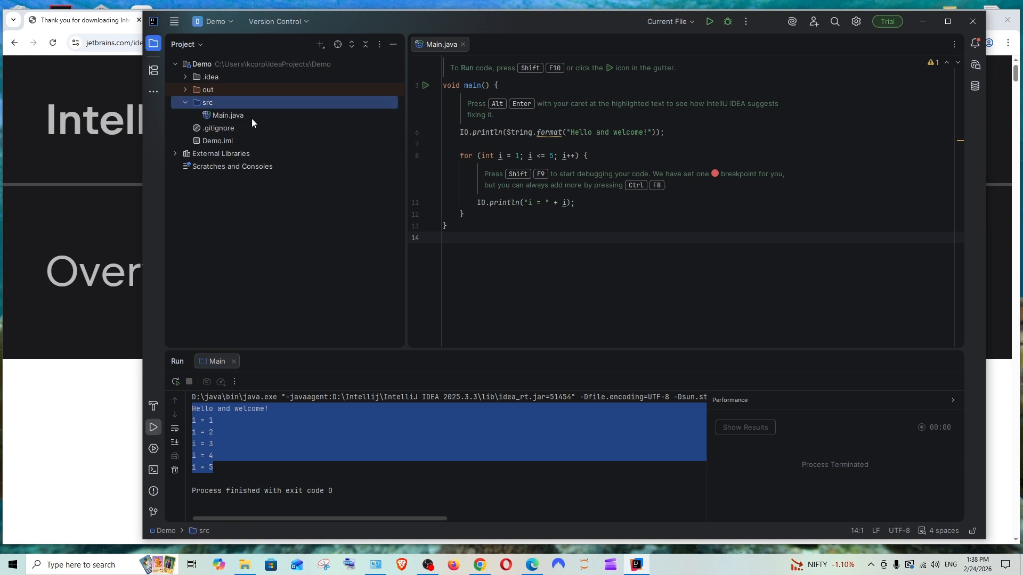